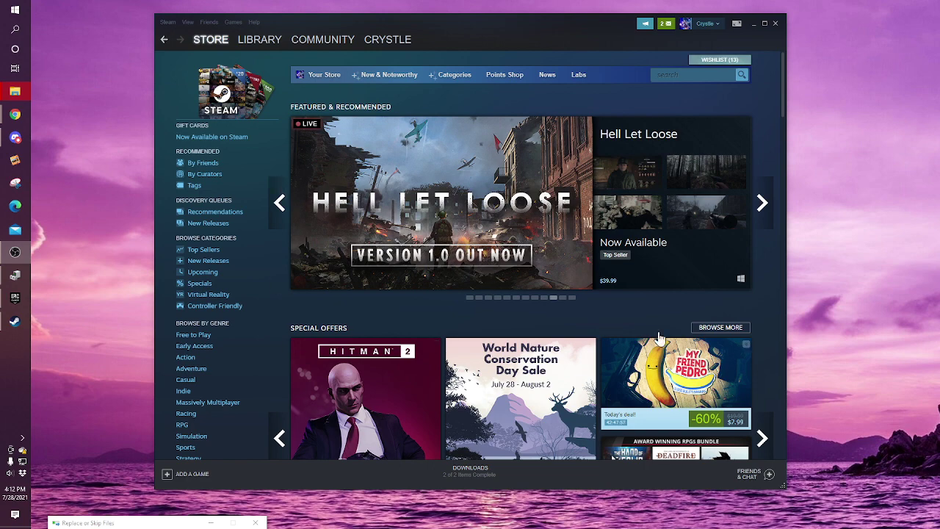
# - From the Steam library, browse 7 Days to Die's local installation files via Manage > Browse local files
pyautogui.click(258, 38)
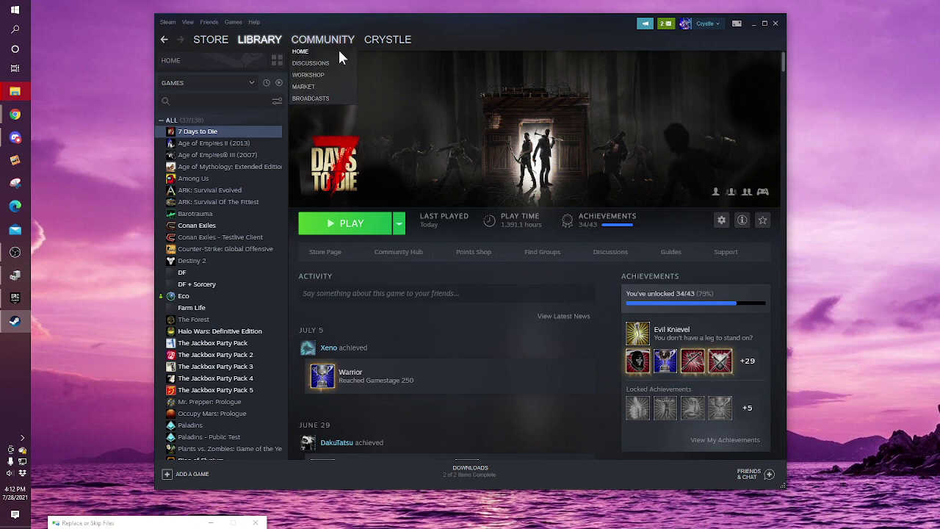
pyautogui.rightClick(184, 133)
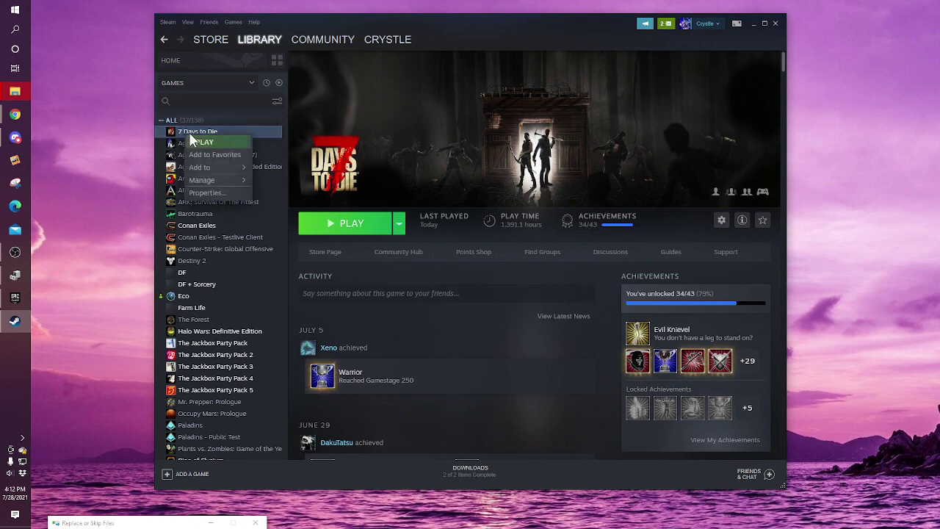
pyautogui.moveTo(209, 183)
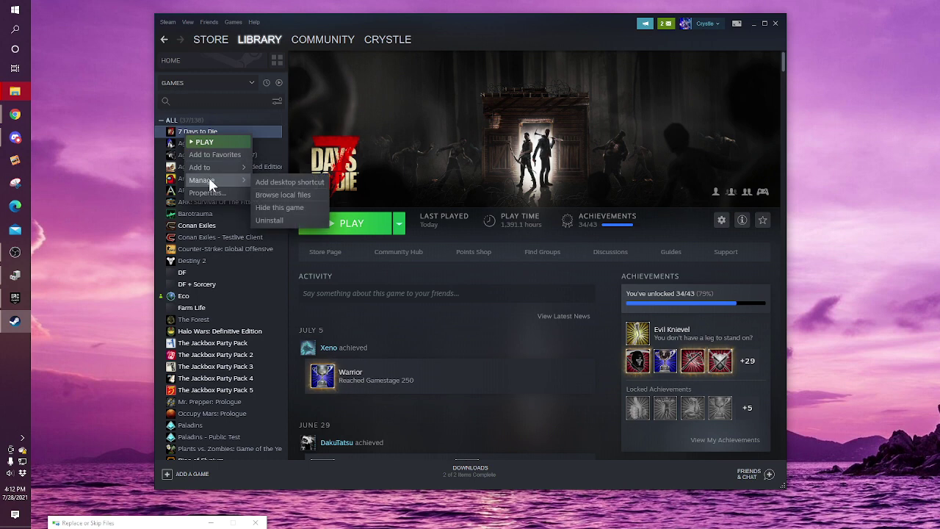
pyautogui.click(282, 195)
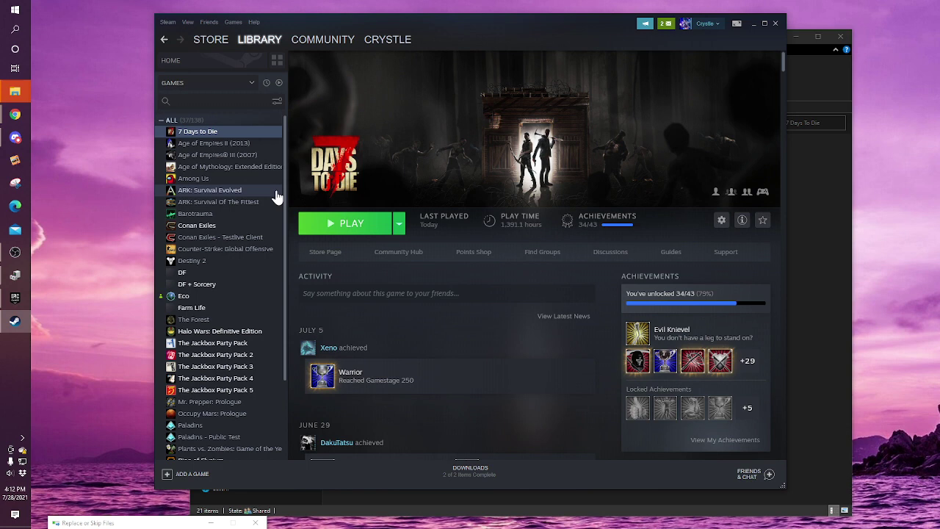
# - Minimize Steam and move up from the 7 Days To Die folder to its parent common folder
pyautogui.click(752, 23)
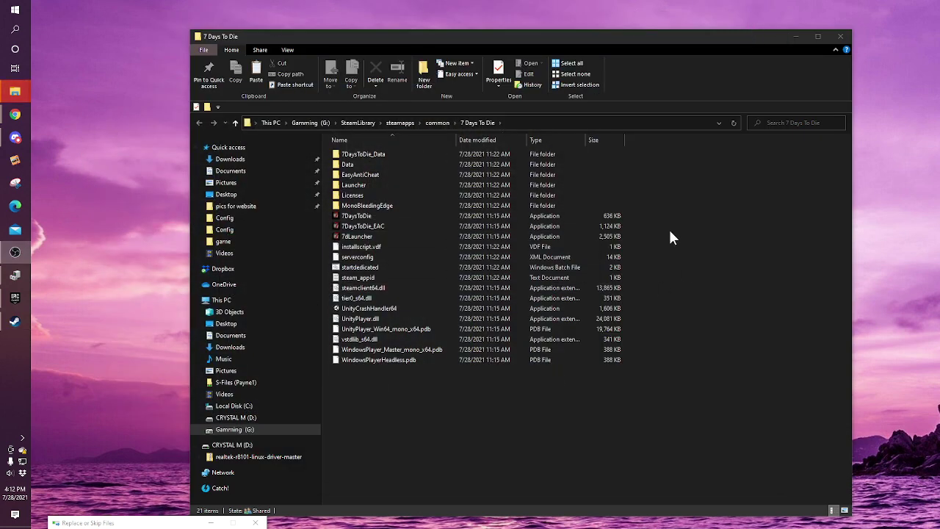
pyautogui.moveTo(487, 39); pyautogui.dragTo(469, 18)
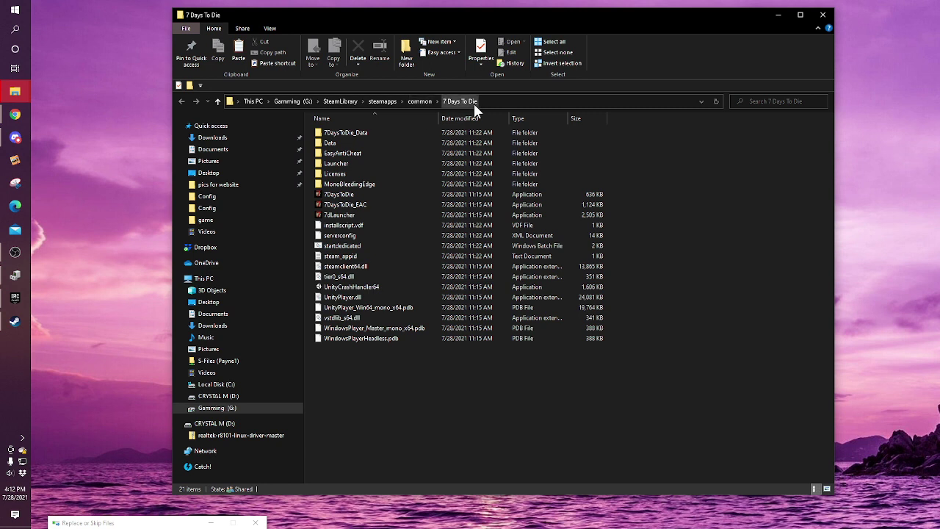
pyautogui.click(420, 101)
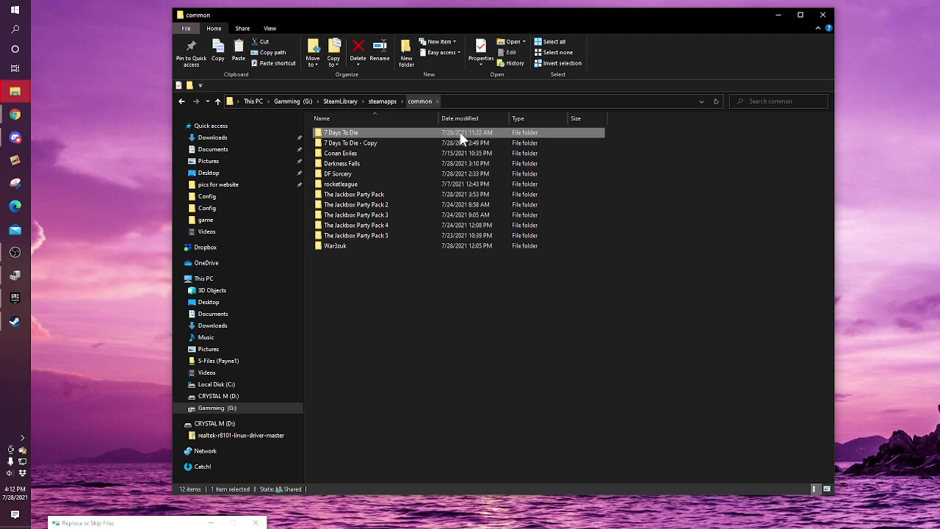
# - Copy the 7 Days To Die folder and paste it in common as '7 Days To Die - Copy (2)'
pyautogui.rightClick(346, 134)
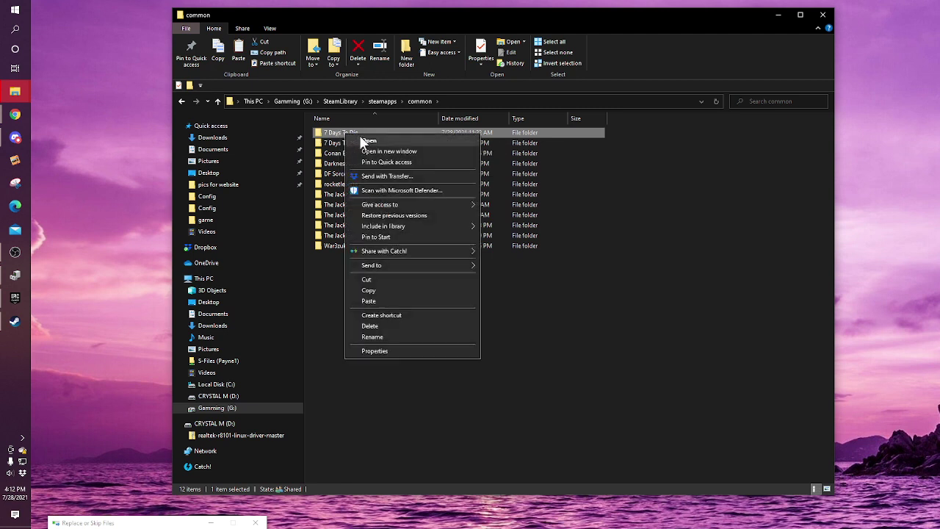
pyautogui.click(380, 290)
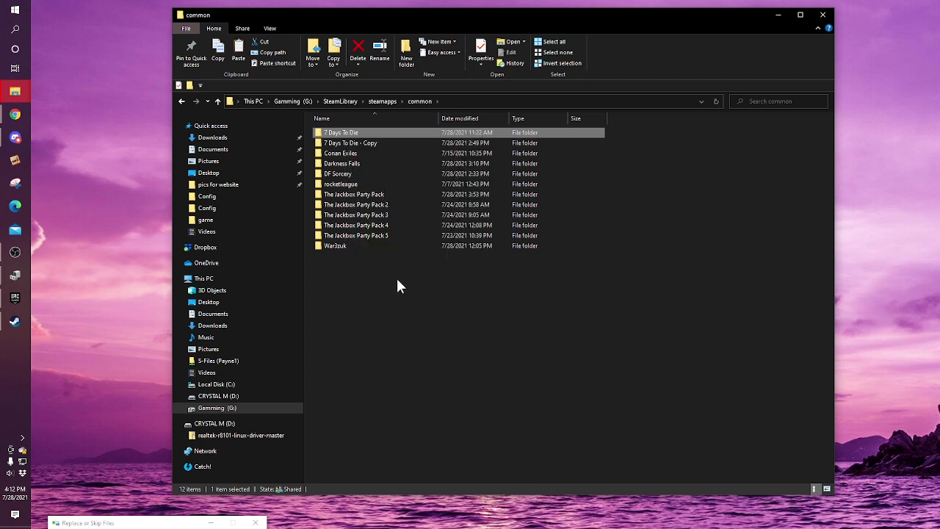
pyautogui.rightClick(414, 326)
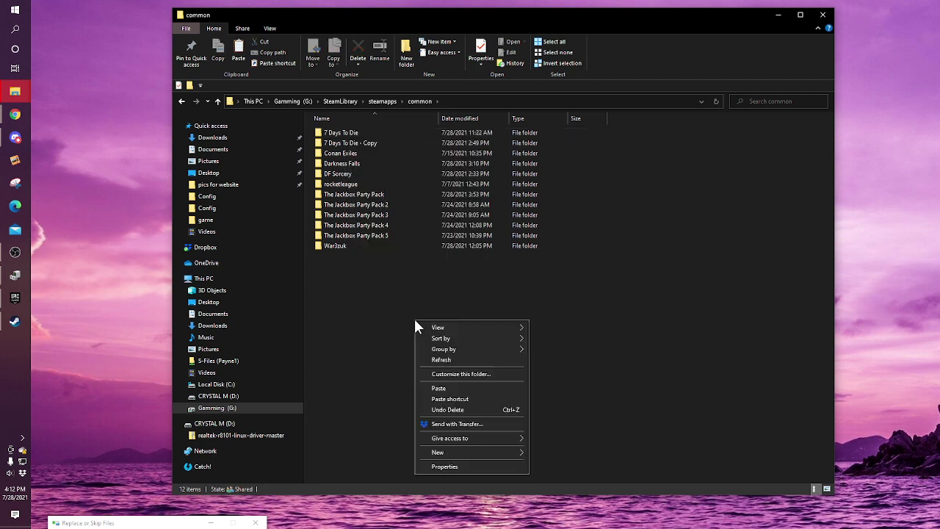
pyautogui.click(453, 388)
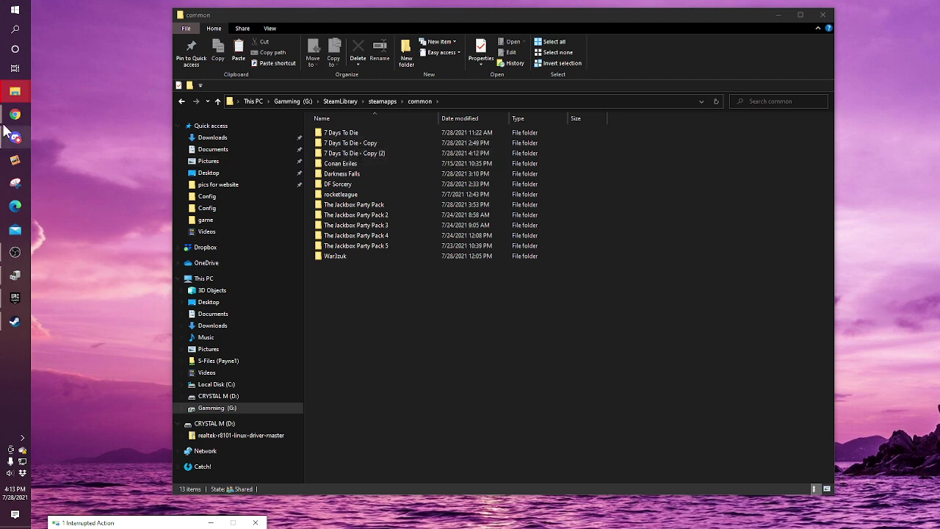
# - Switch to the Chrome window showing the Darkness Falls forum topic
pyautogui.moveTo(19, 121)
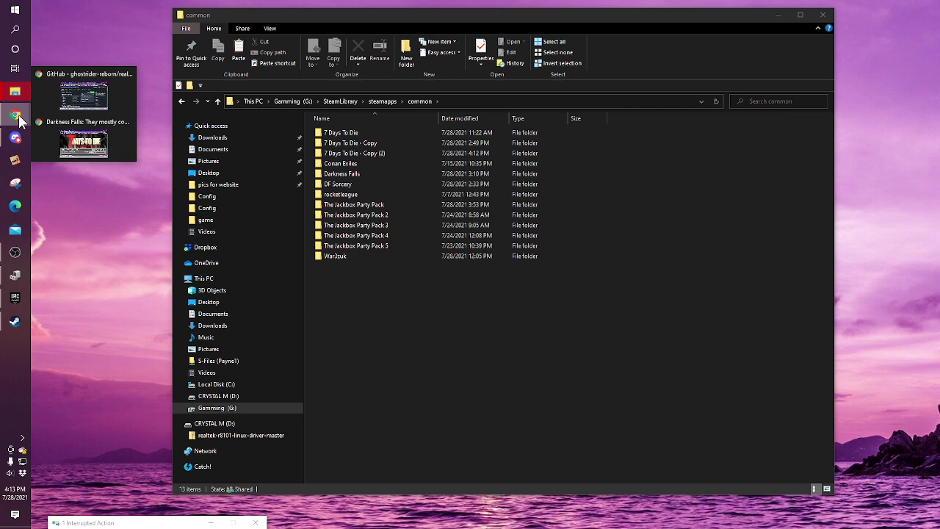
pyautogui.click(74, 134)
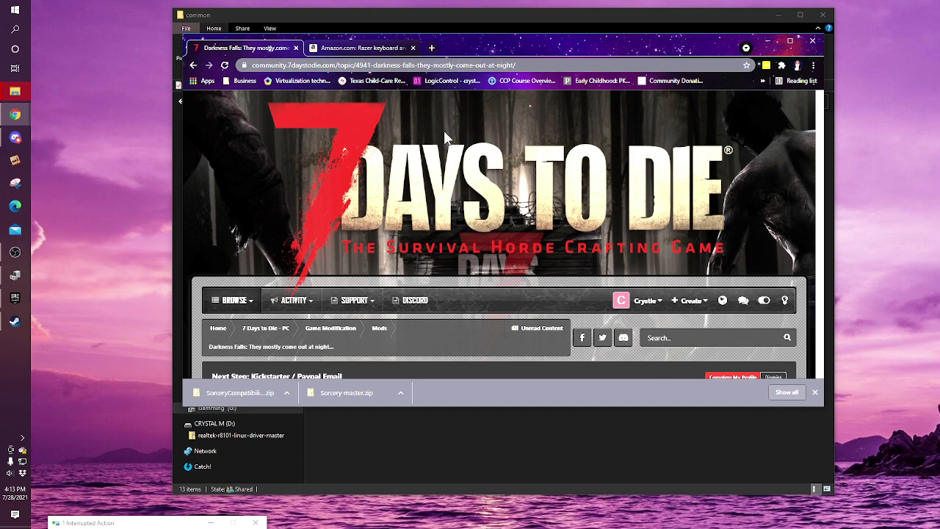
# - Scroll the Darkness Falls post down to the A19.5 Client/Server download links and installation instructions
pyautogui.scroll(-2, 448, 143)
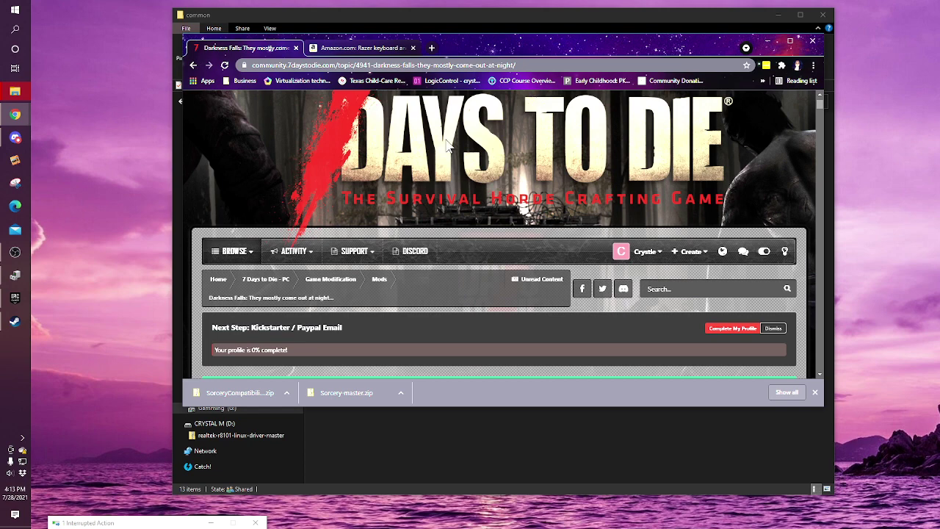
pyautogui.scroll(-7, 457, 149)
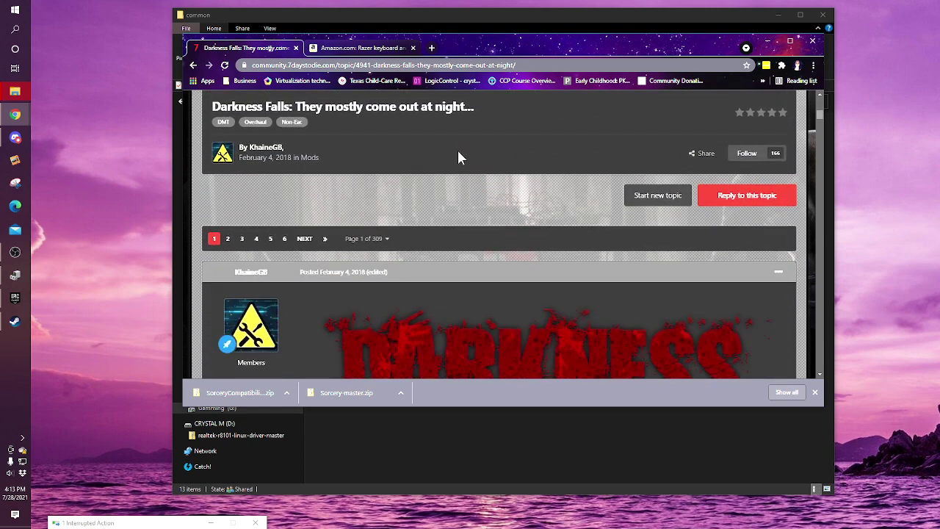
pyautogui.scroll(-4, 492, 201)
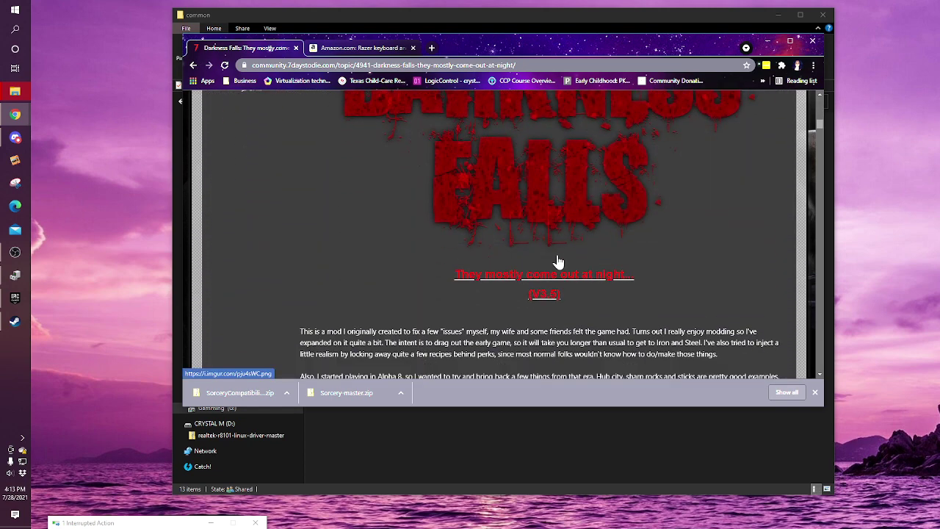
pyautogui.scroll(-5, 617, 274)
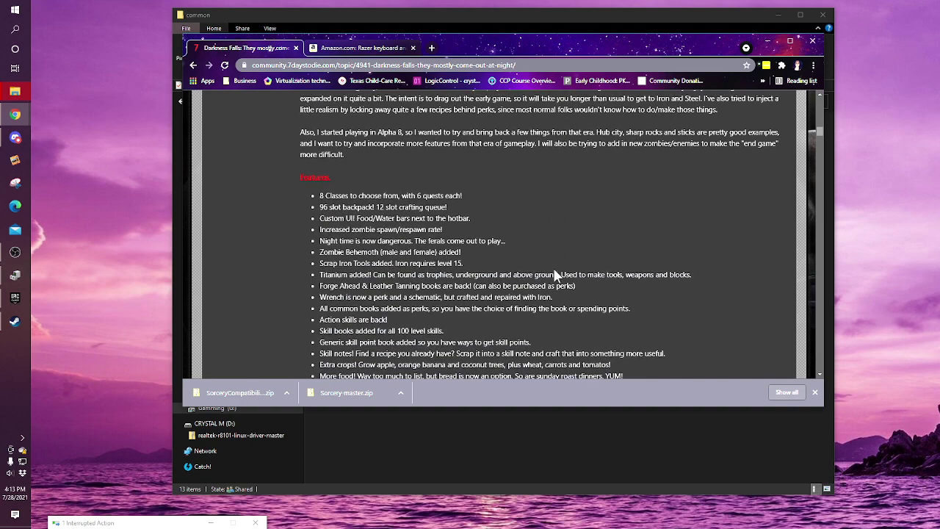
pyautogui.scroll(-5, 413, 221)
pyautogui.scroll(2, 413, 222)
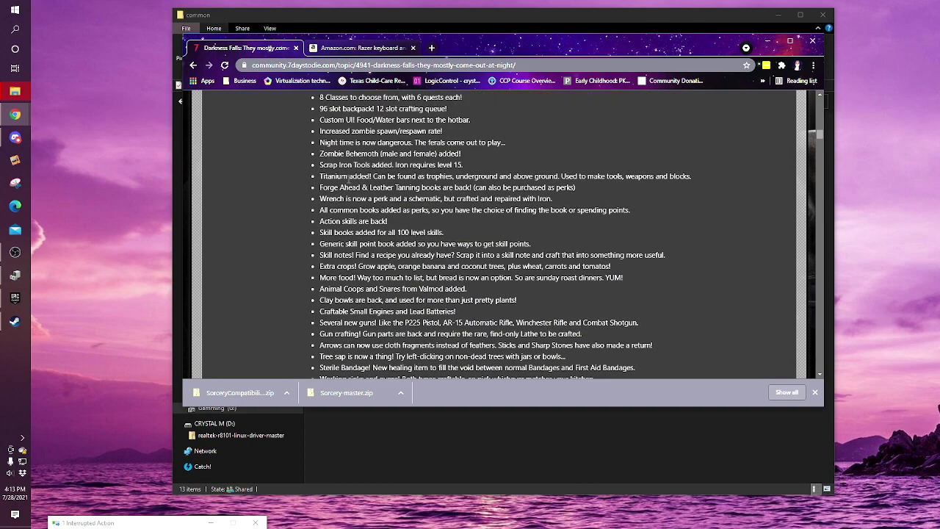
pyautogui.scroll(-7, 441, 161)
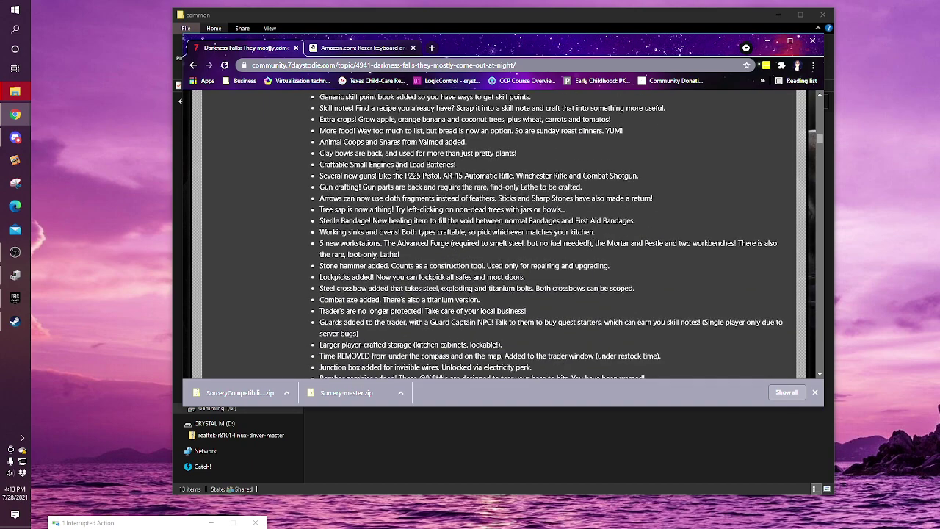
pyautogui.scroll(-8, 412, 220)
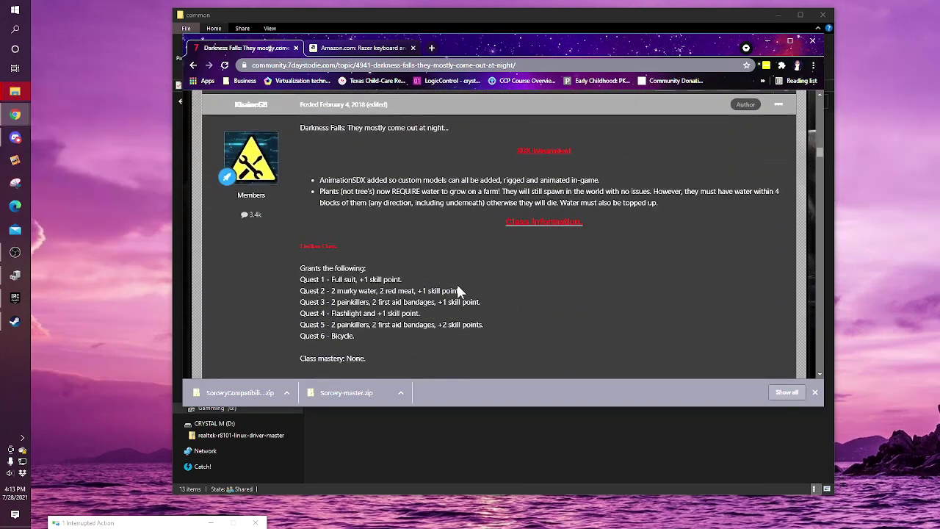
pyautogui.scroll(-2, 458, 291)
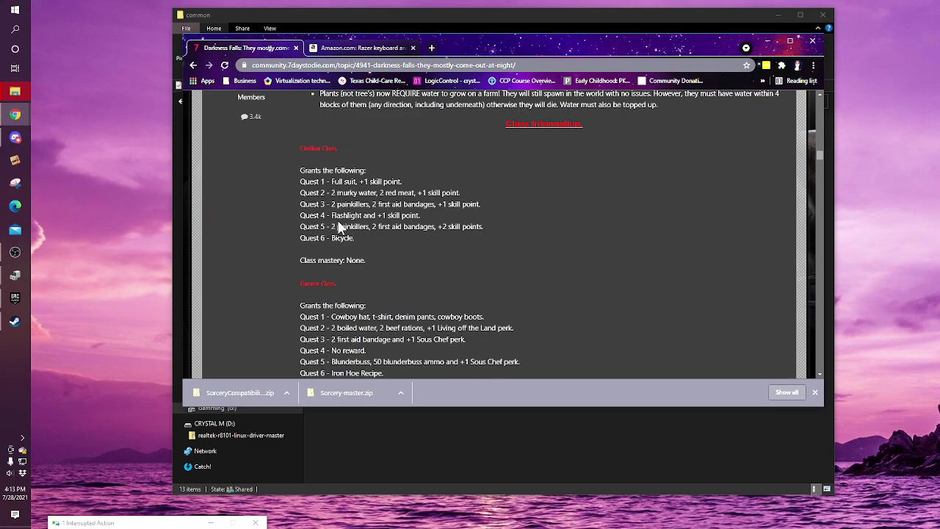
pyautogui.scroll(-3, 335, 225)
pyautogui.scroll(-9, 336, 225)
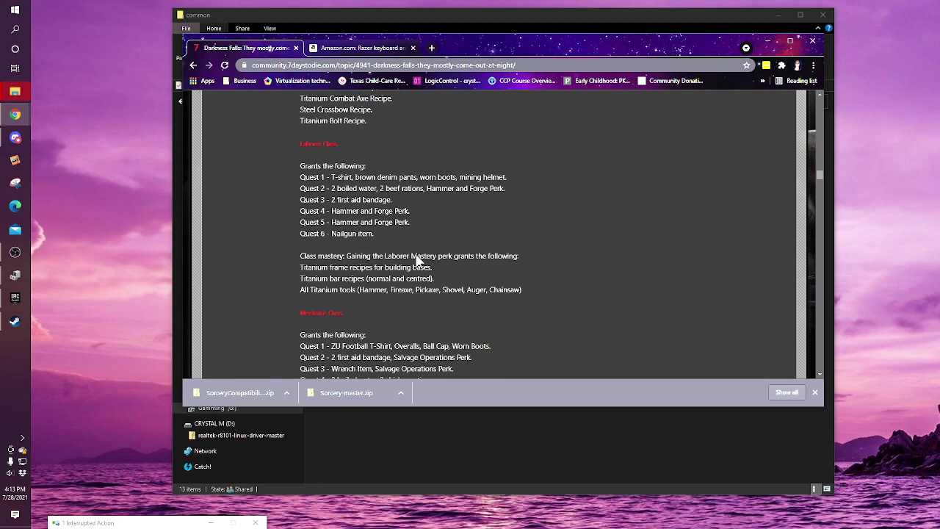
pyautogui.scroll(-10, 416, 261)
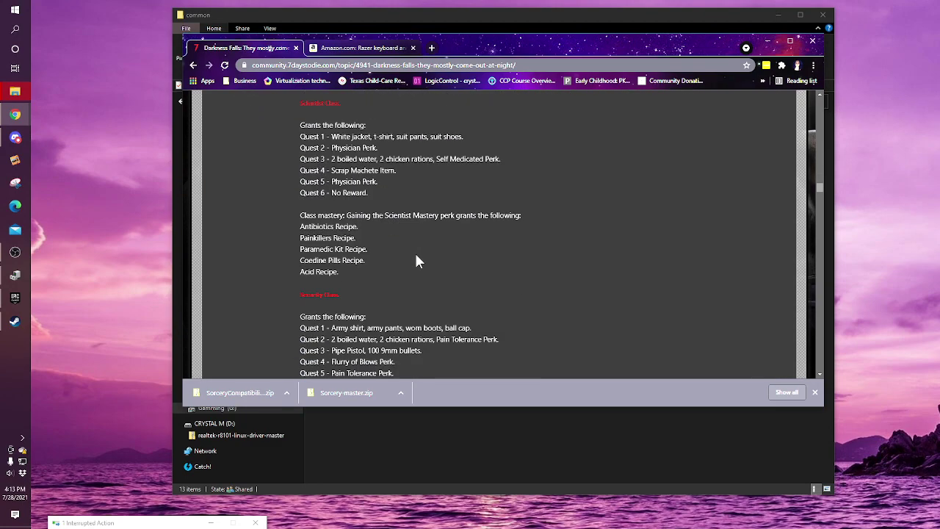
pyautogui.scroll(-8, 428, 272)
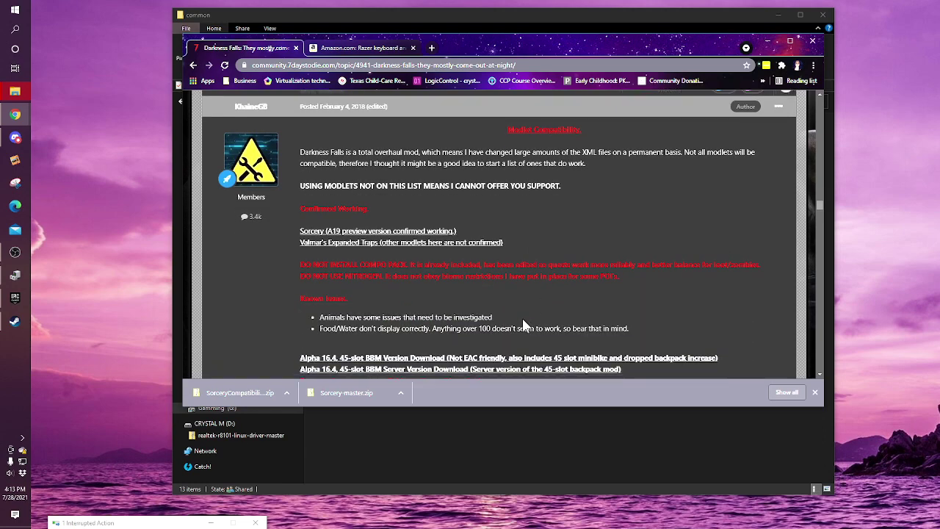
pyautogui.scroll(1, 591, 206)
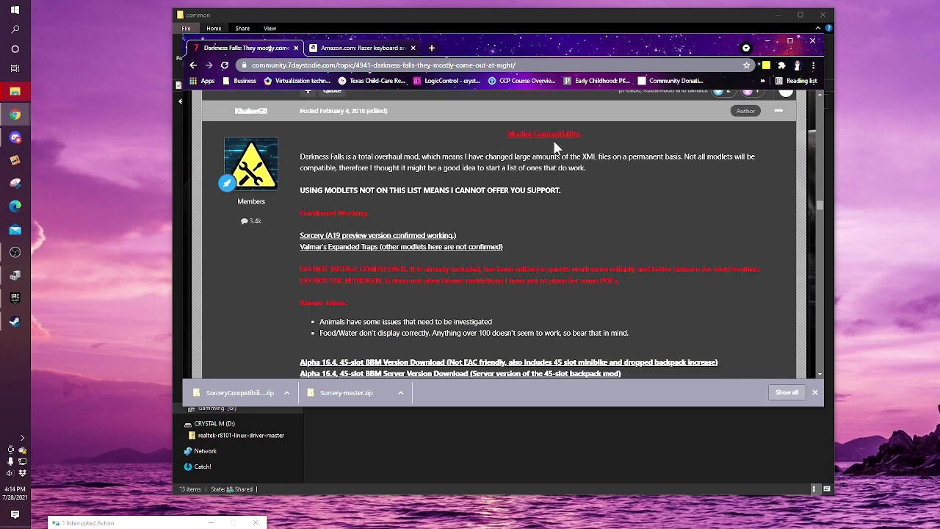
pyautogui.scroll(-4, 560, 243)
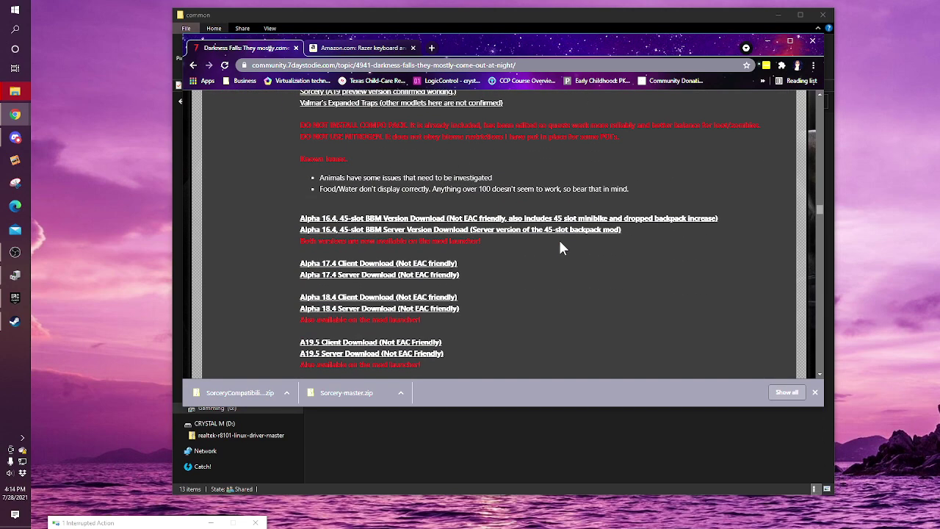
pyautogui.scroll(-1, 444, 272)
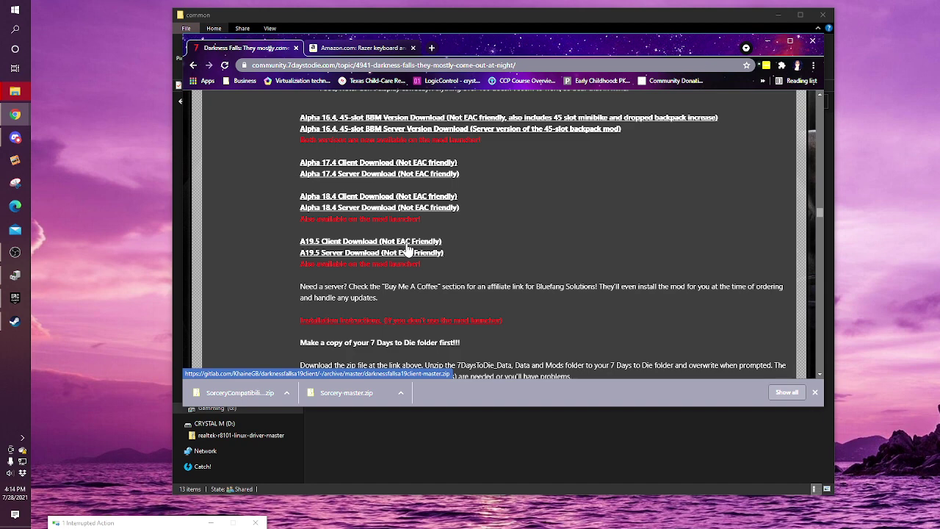
# - Start the A19.5 Client Download, cancel the duplicate Save As, and close Chrome
pyautogui.click(317, 244)
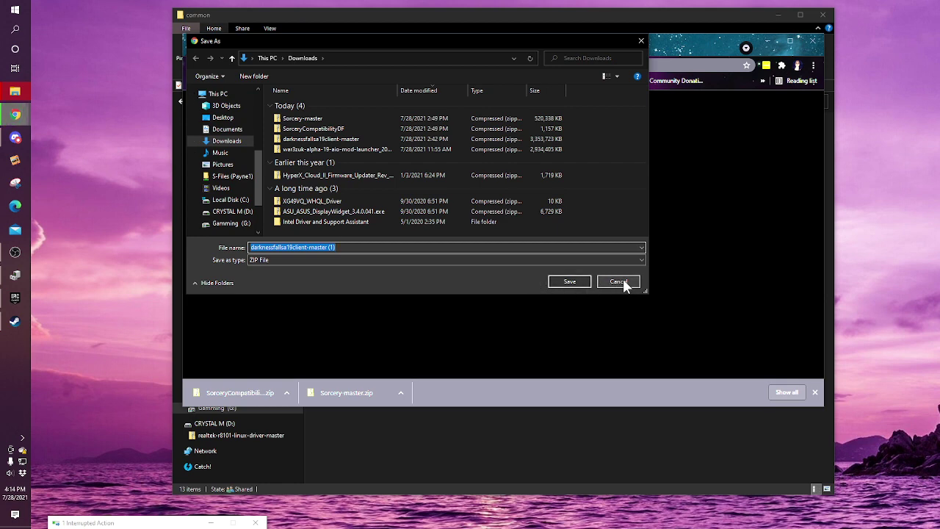
pyautogui.click(620, 282)
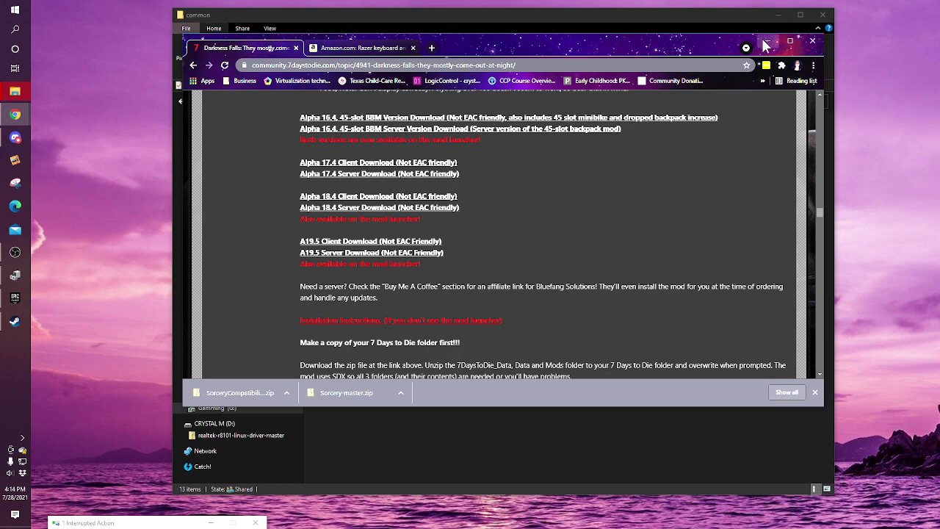
pyautogui.click(812, 43)
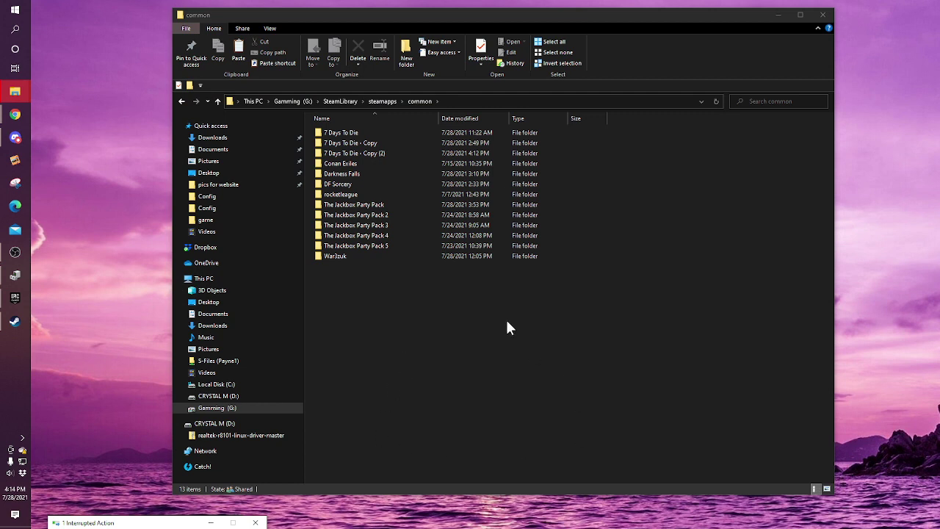
# - Rename the '7 Days To Die - Copy' folder to '7d2d DF'
pyautogui.rightClick(342, 143)
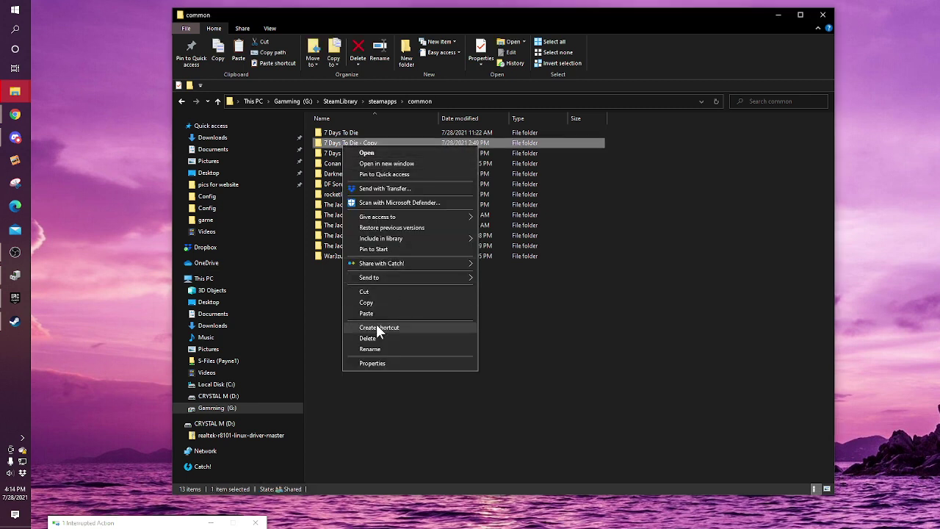
pyautogui.click(378, 349)
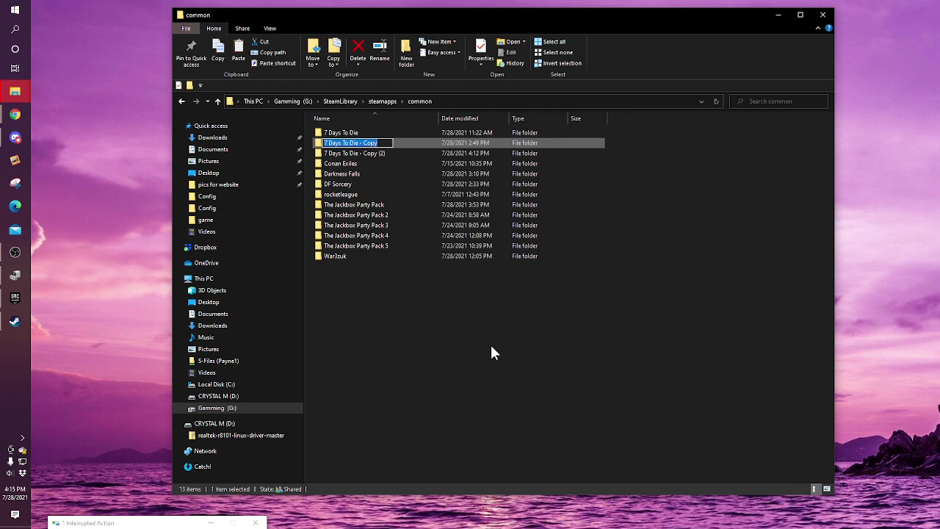
pyautogui.write('7d2d DF')
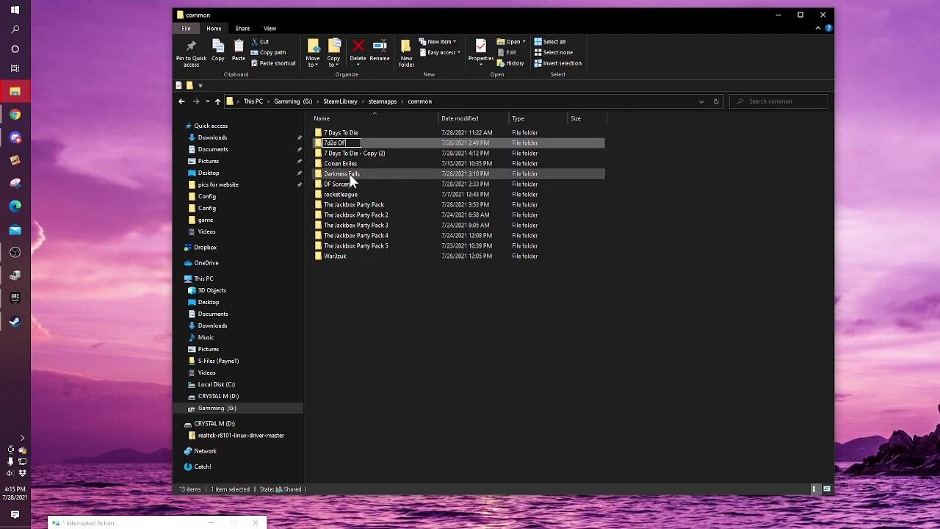
pyautogui.click(547, 345)
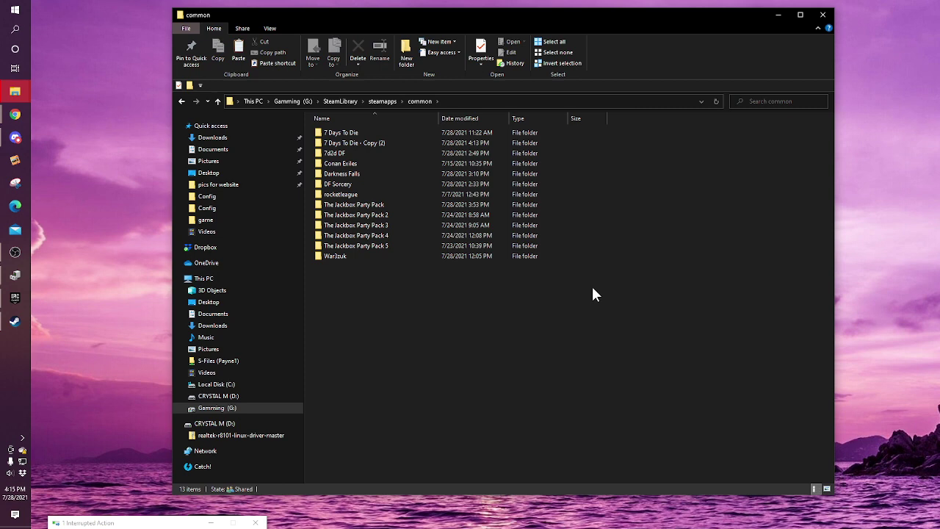
# - Copy the five Darkness Falls items from the darknessfallsa19client-master archive in Downloads
pyautogui.doubleClick(337, 154)
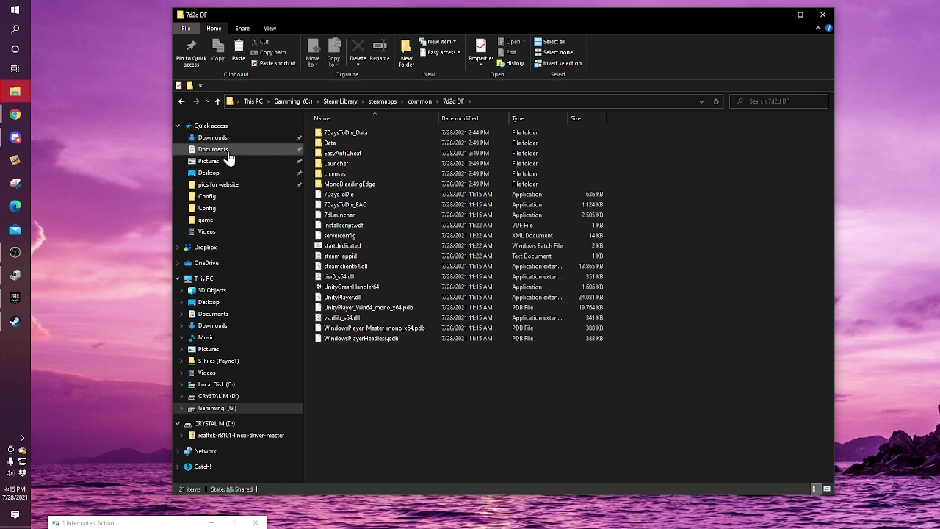
pyautogui.click(210, 141)
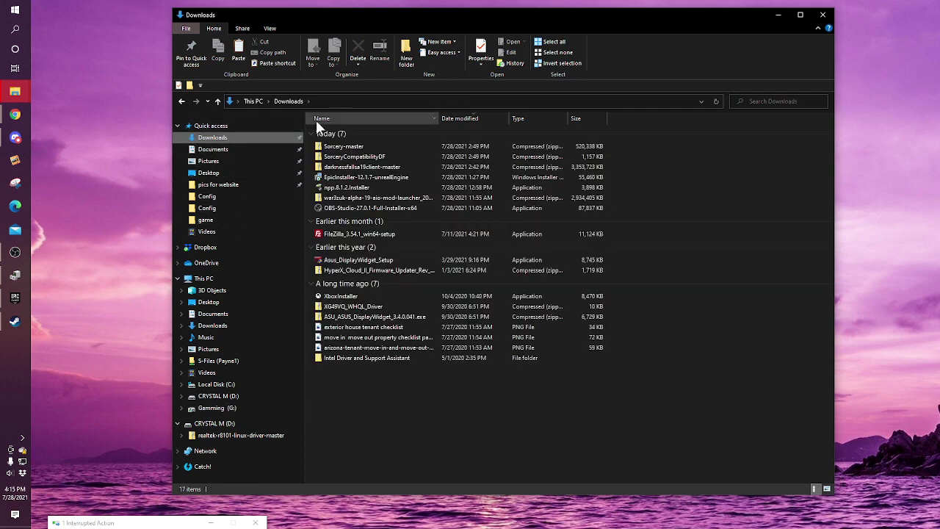
pyautogui.doubleClick(344, 168)
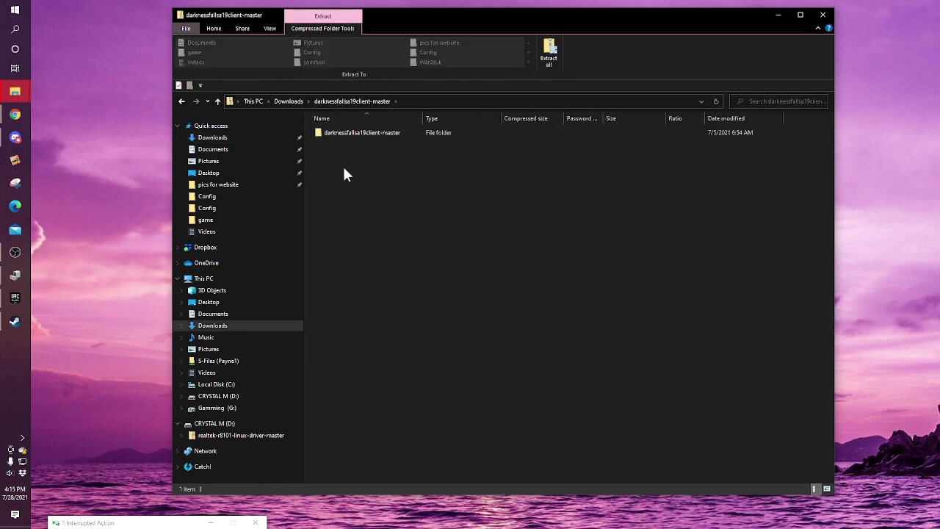
pyautogui.doubleClick(352, 134)
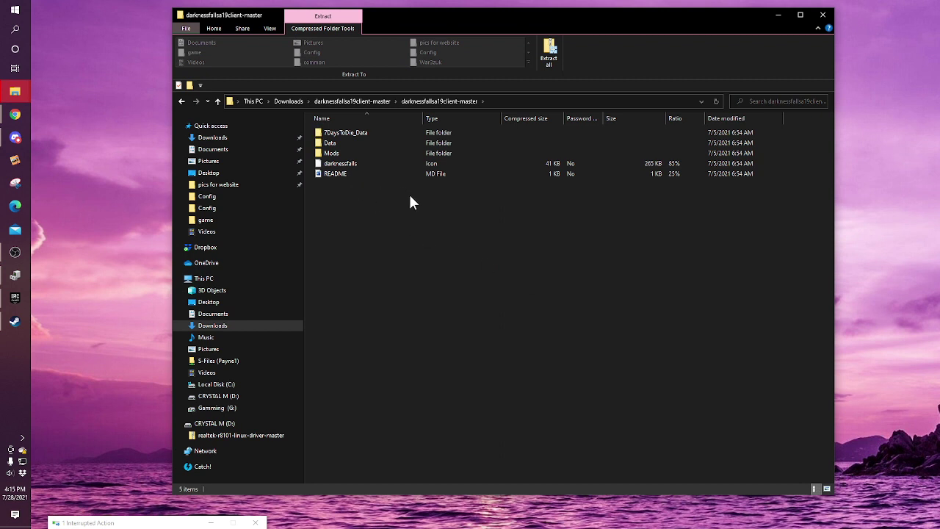
pyautogui.moveTo(409, 196); pyautogui.dragTo(328, 132)
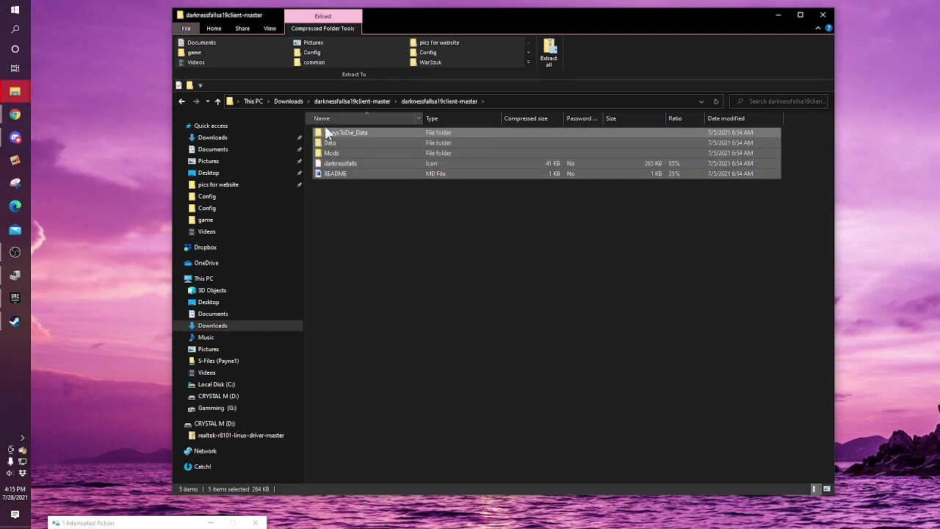
pyautogui.rightClick(368, 132)
pyautogui.click(390, 176)
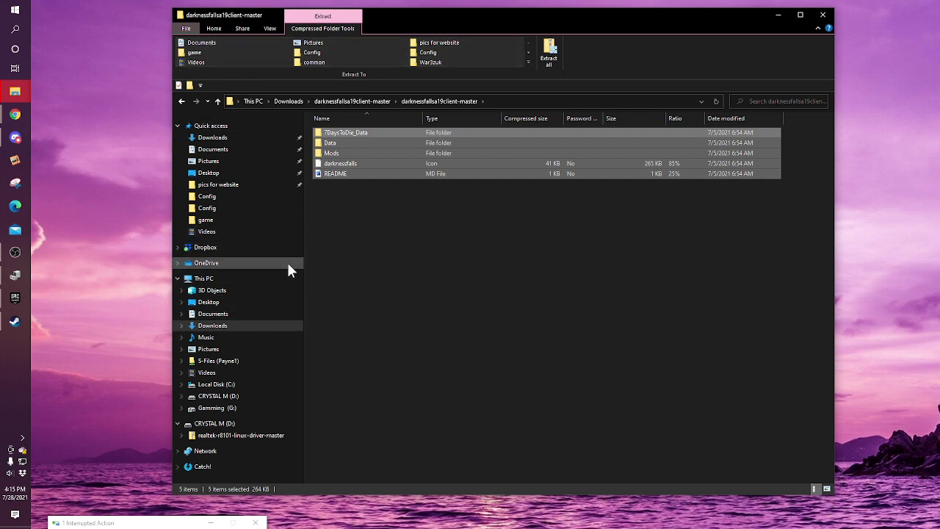
# - In the other Explorer window, open common > 7d2d DF ready to paste the mod items
pyautogui.click(15, 91)
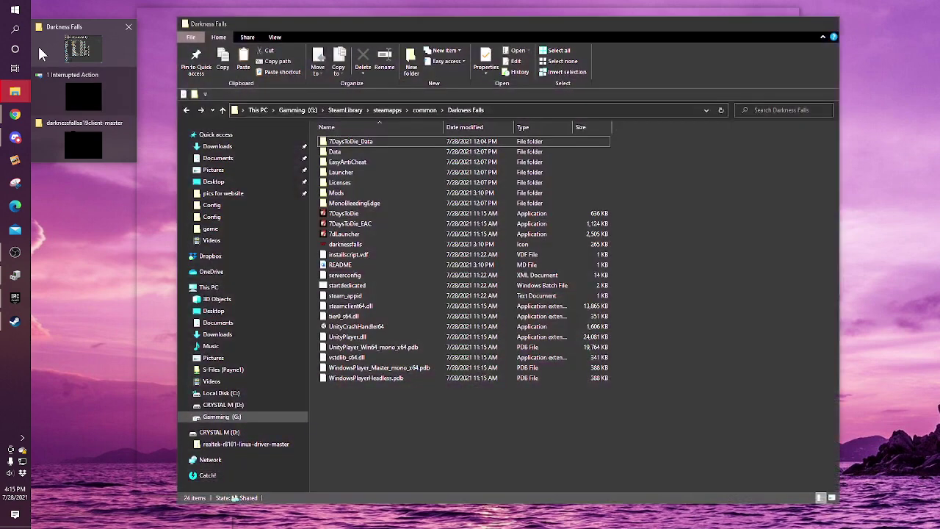
pyautogui.click(38, 44)
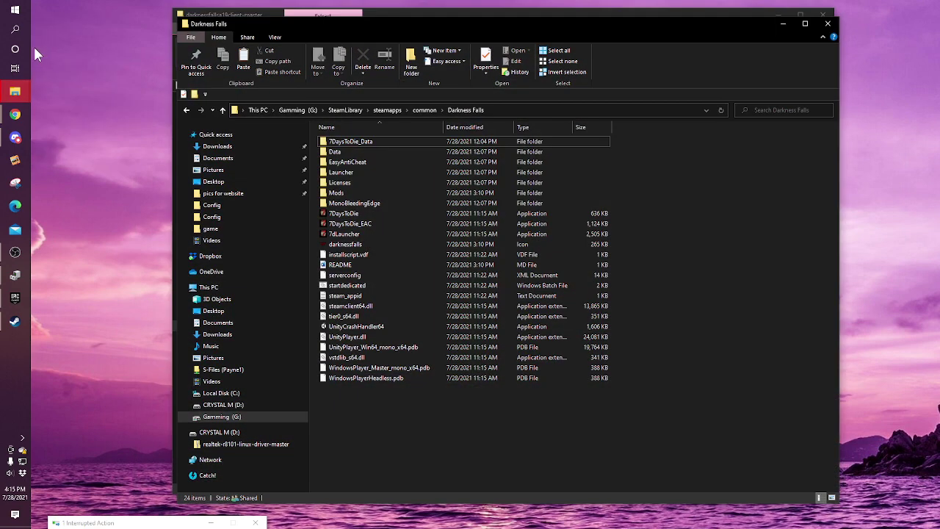
pyautogui.click(415, 110)
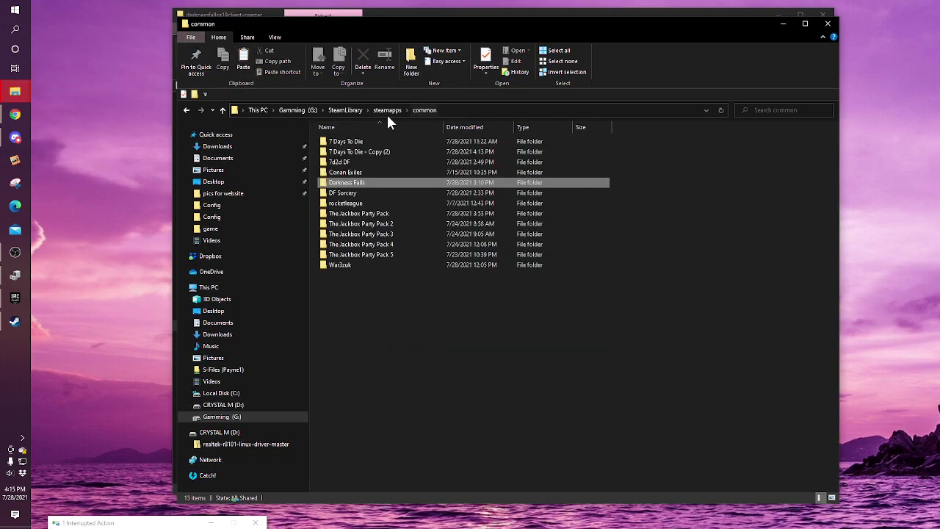
pyautogui.doubleClick(339, 162)
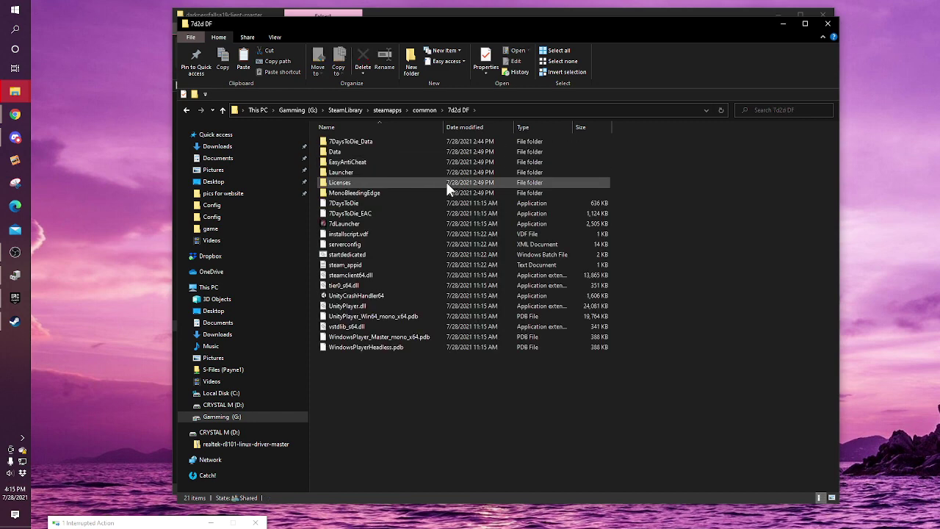
pyautogui.rightClick(401, 378)
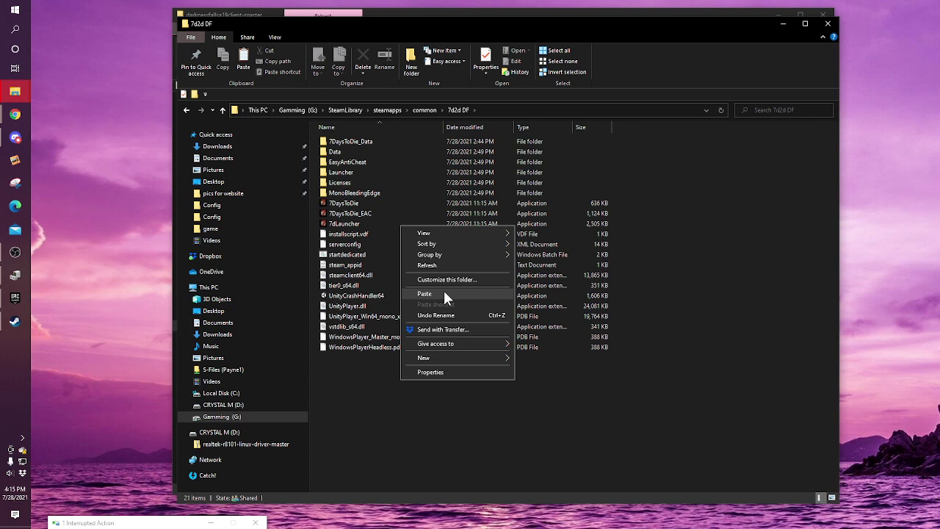
# - Paste the mod items into 7d2d DF, replacing the same-named files in the destination
pyautogui.click(829, 22)
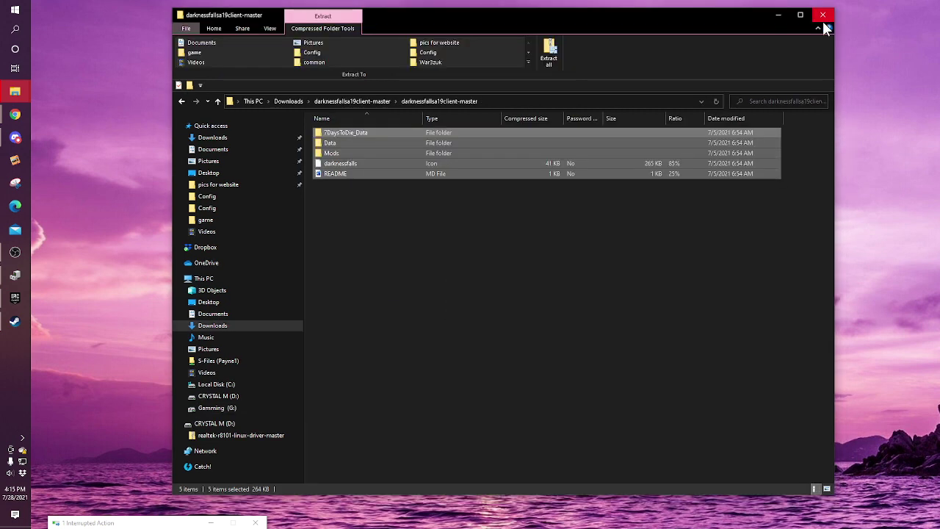
pyautogui.click(517, 290)
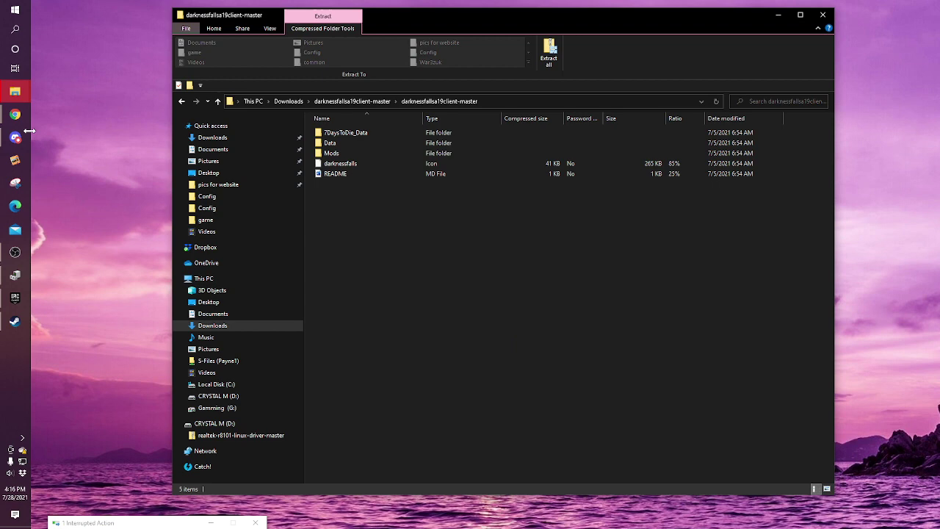
pyautogui.moveTo(10, 95)
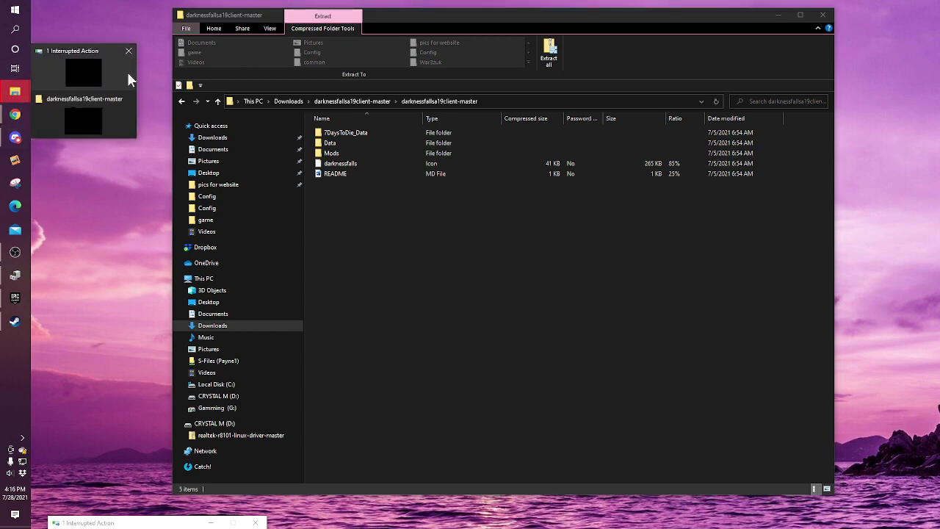
pyautogui.moveTo(114, 526); pyautogui.dragTo(234, 156)
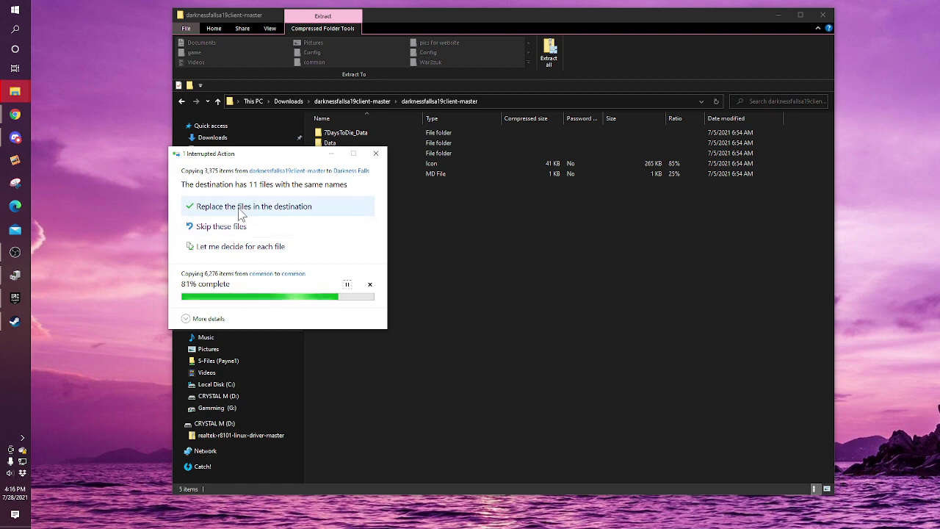
pyautogui.click(238, 213)
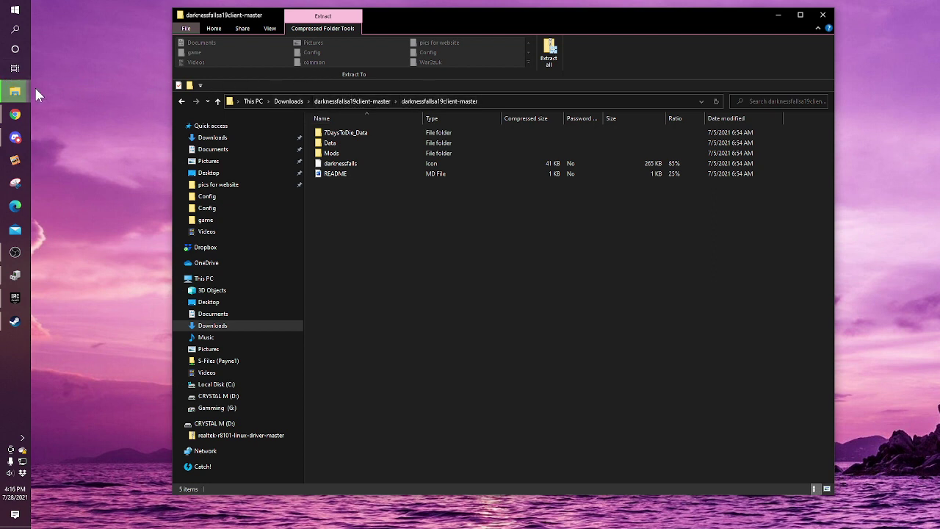
pyautogui.moveTo(15, 91)
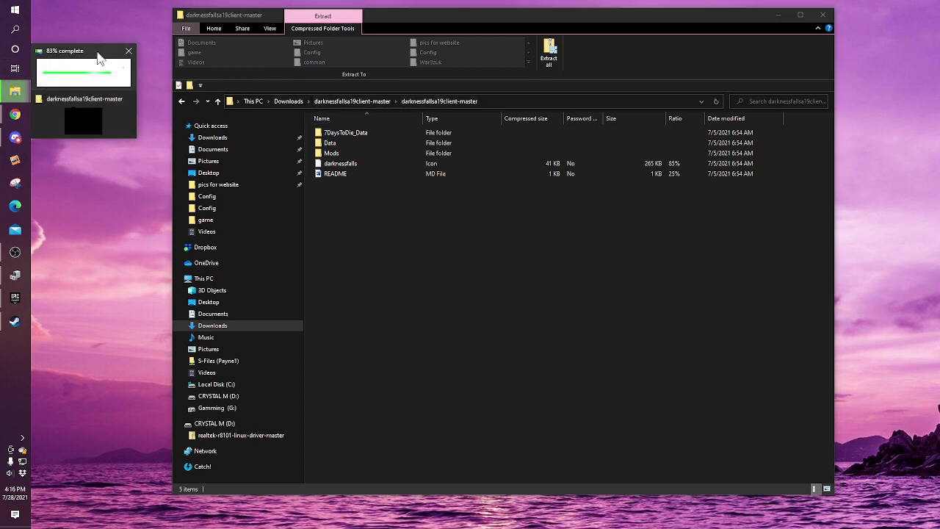
# - Navigate to SteamLibrary > steamapps > common > Darkness Falls on the Gamming (G:) drive
pyautogui.click(444, 281)
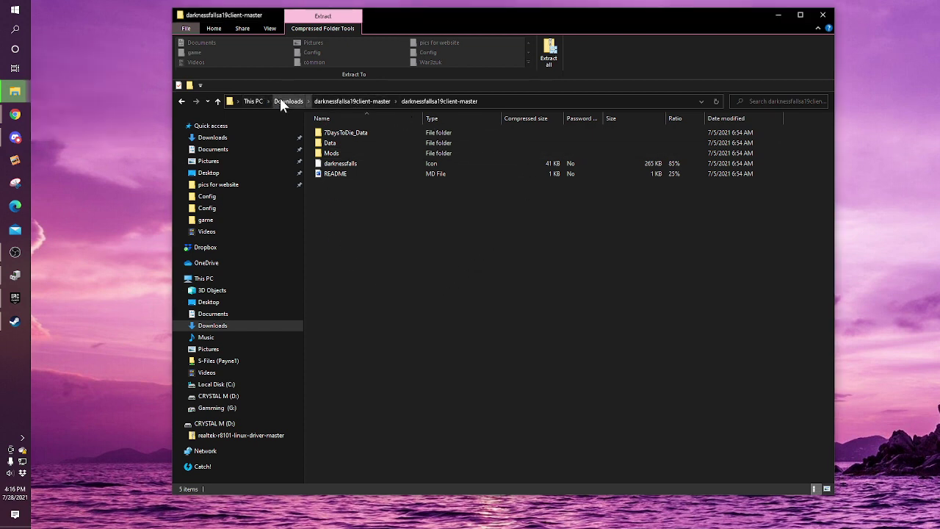
pyautogui.click(208, 411)
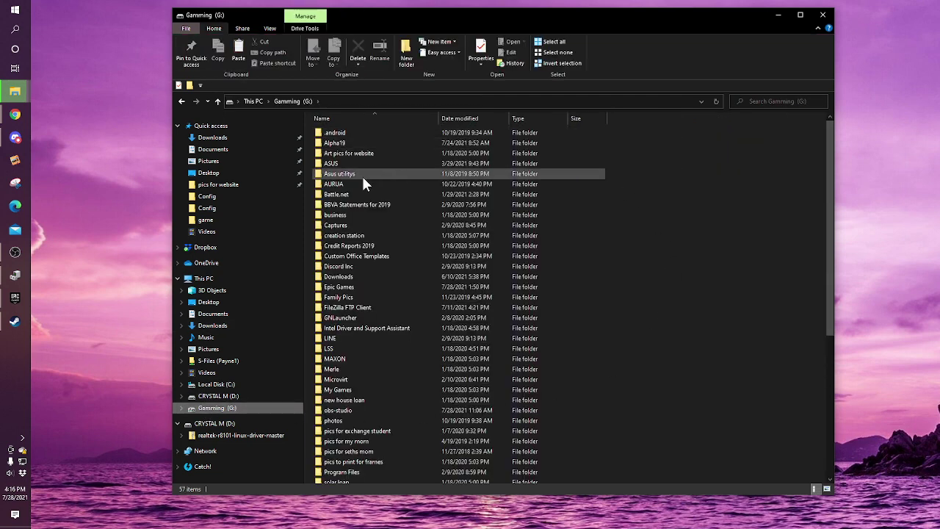
pyautogui.scroll(-2, 372, 301)
pyautogui.scroll(-6, 373, 303)
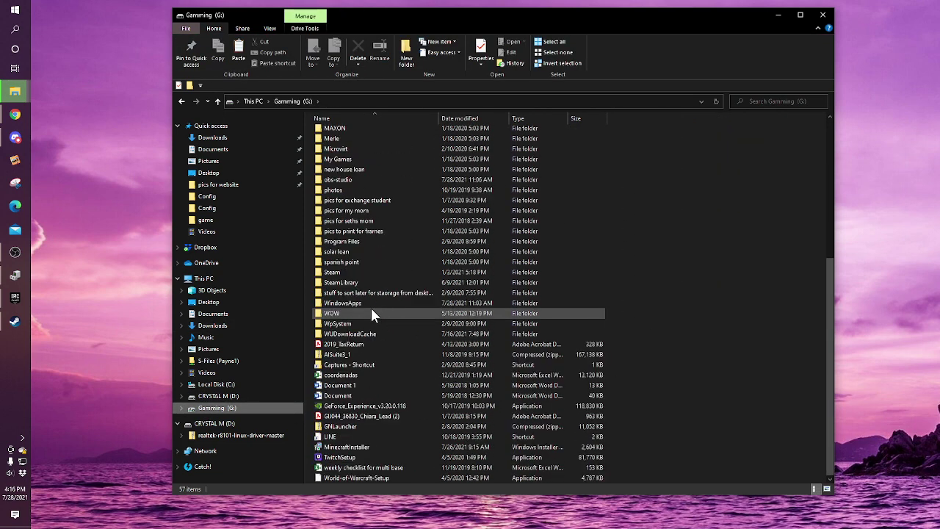
pyautogui.click(332, 273)
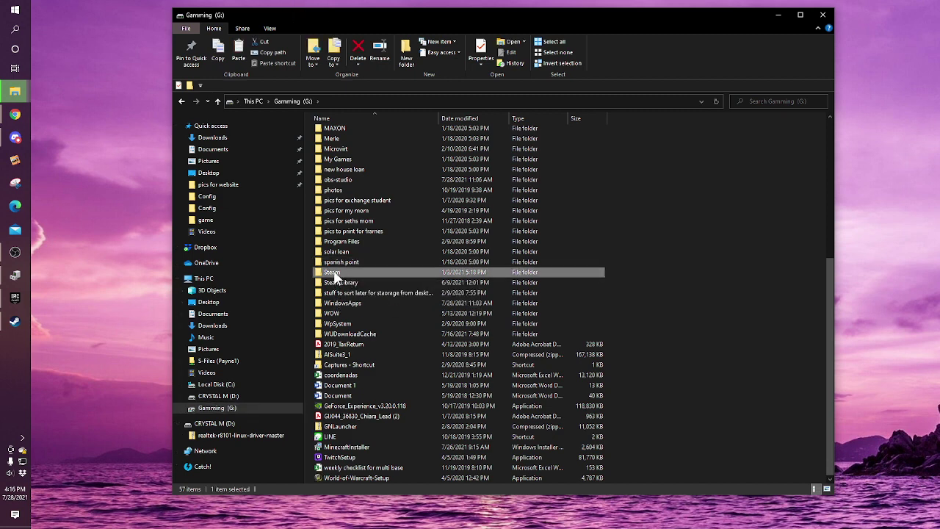
pyautogui.doubleClick(334, 275)
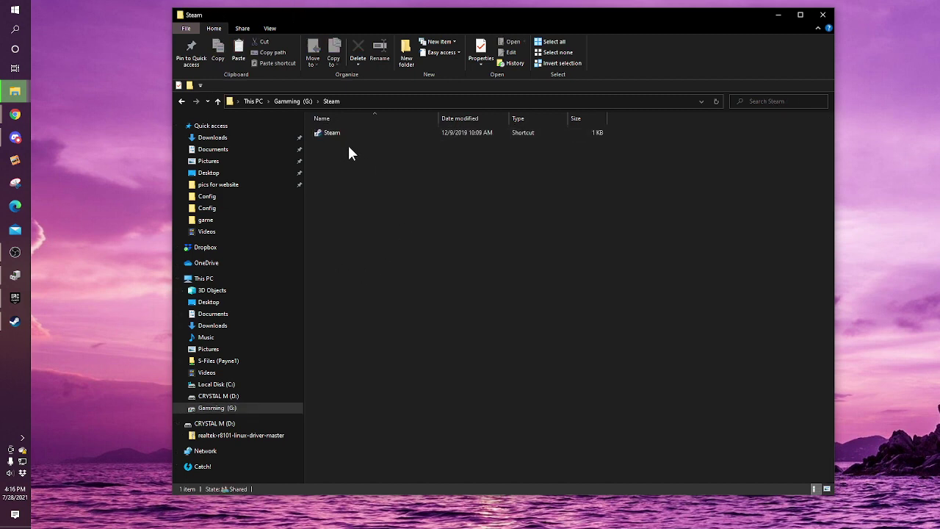
pyautogui.press('BackSpace')
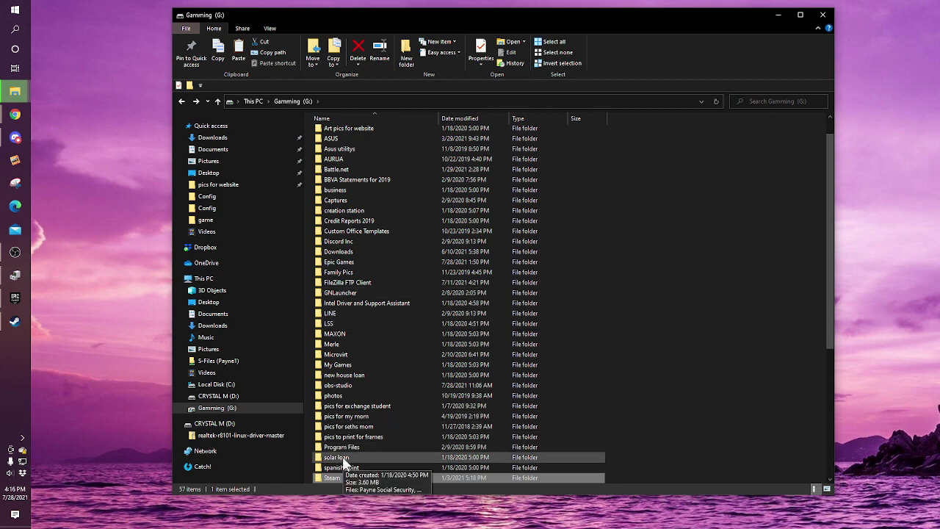
pyautogui.scroll(-2, 343, 461)
pyautogui.doubleClick(337, 431)
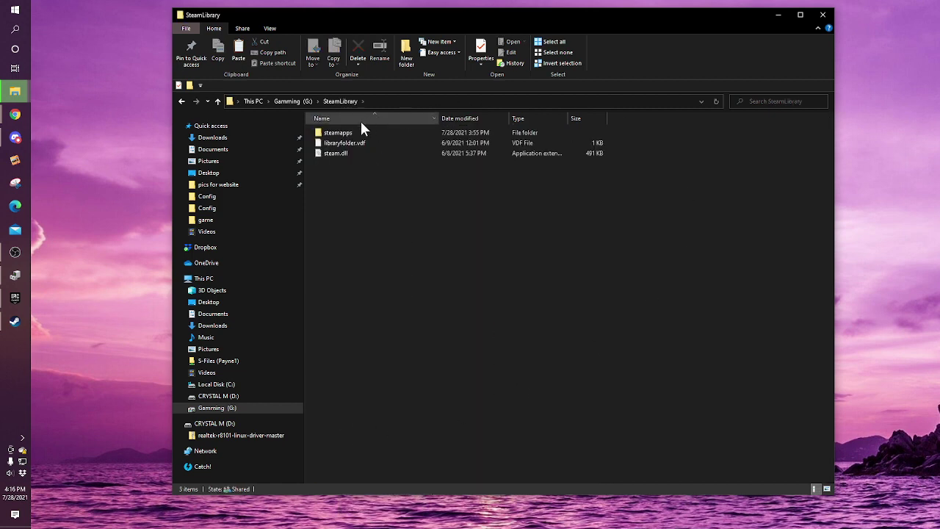
pyautogui.doubleClick(349, 134)
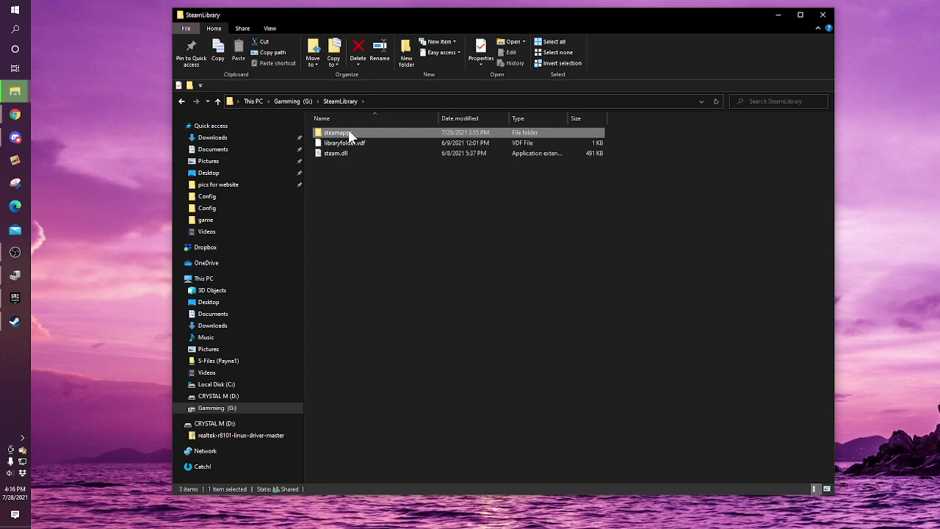
pyautogui.doubleClick(343, 135)
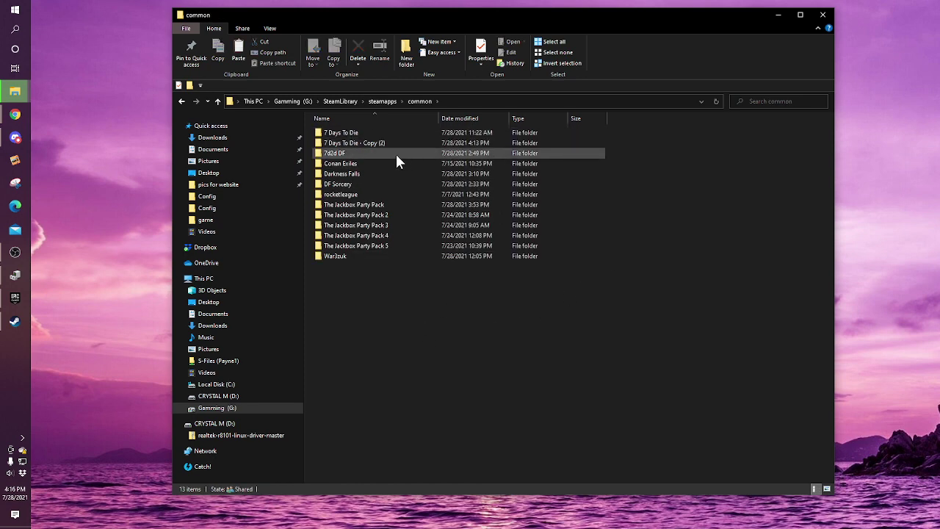
pyautogui.doubleClick(337, 174)
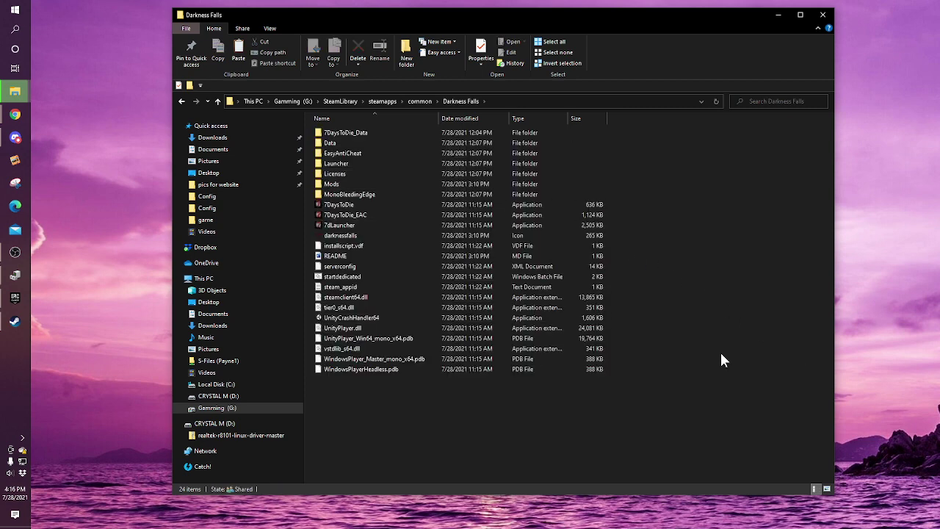
# - Create a desktop shortcut to the Darkness Falls 7DaysToDie application, then close the folder window
pyautogui.rightClick(343, 209)
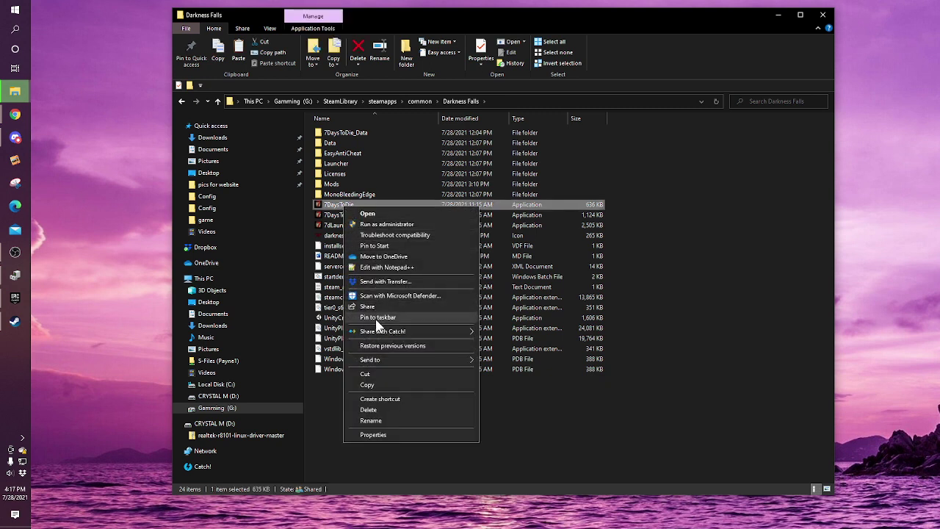
pyautogui.moveTo(439, 360)
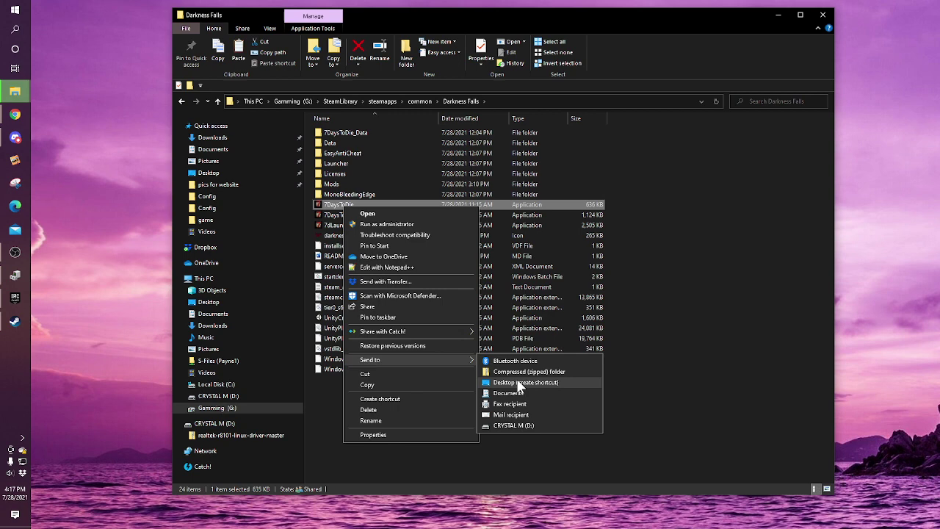
pyautogui.click(519, 383)
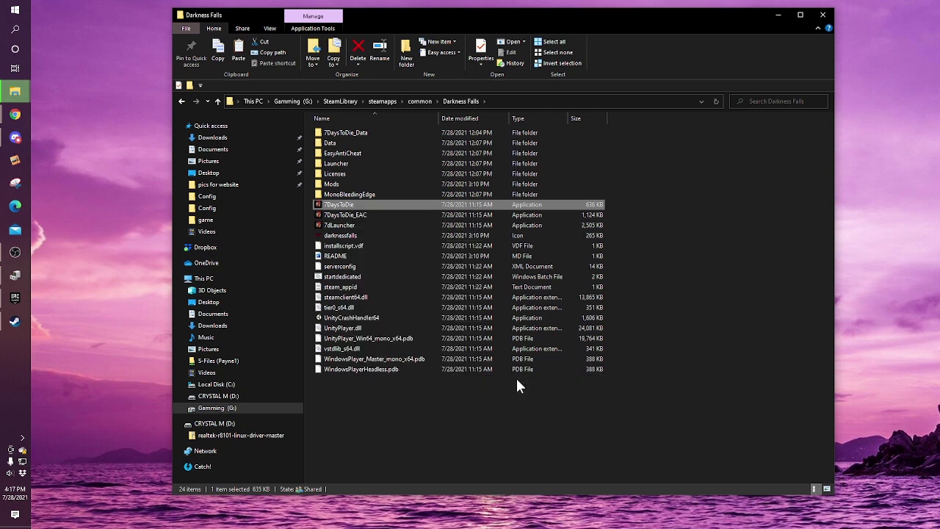
pyautogui.click(822, 15)
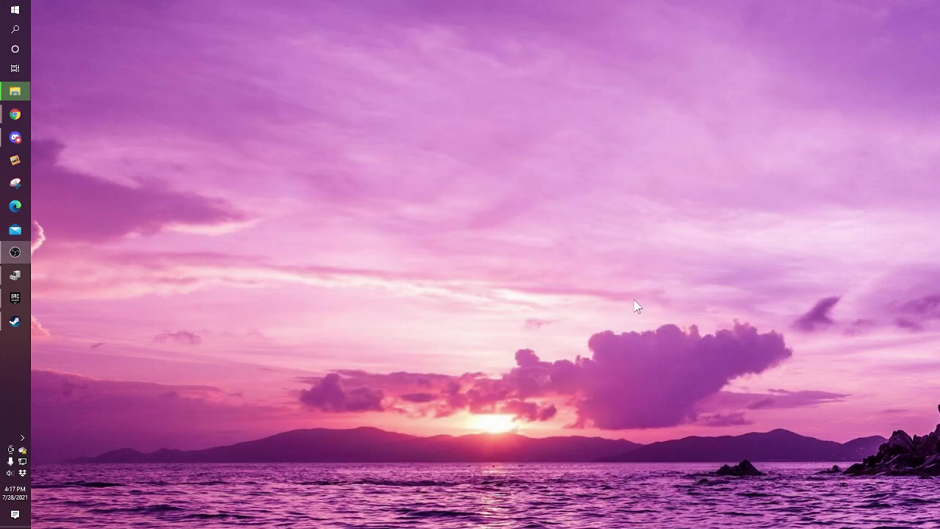
# - Make the desktop icons visible again from the desktop's View options
pyautogui.rightClick(572, 359)
pyautogui.moveTo(628, 143)
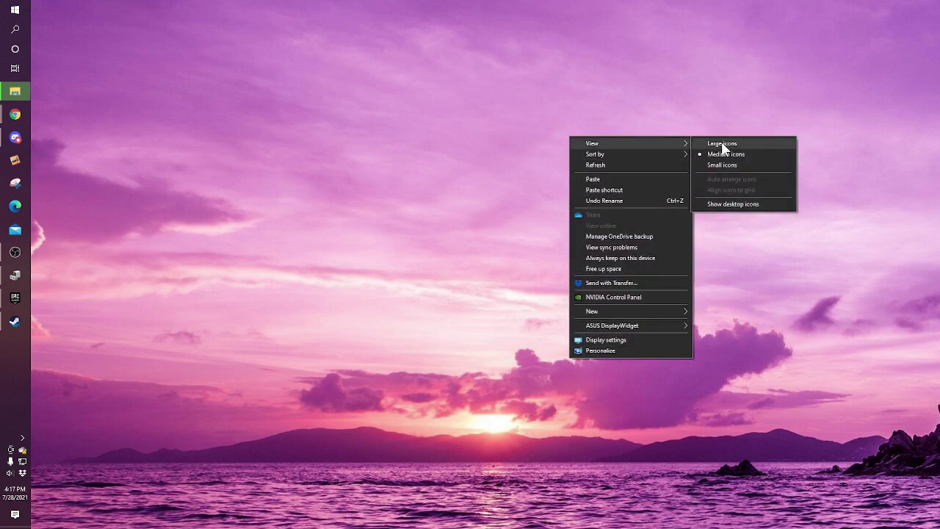
pyautogui.click(726, 206)
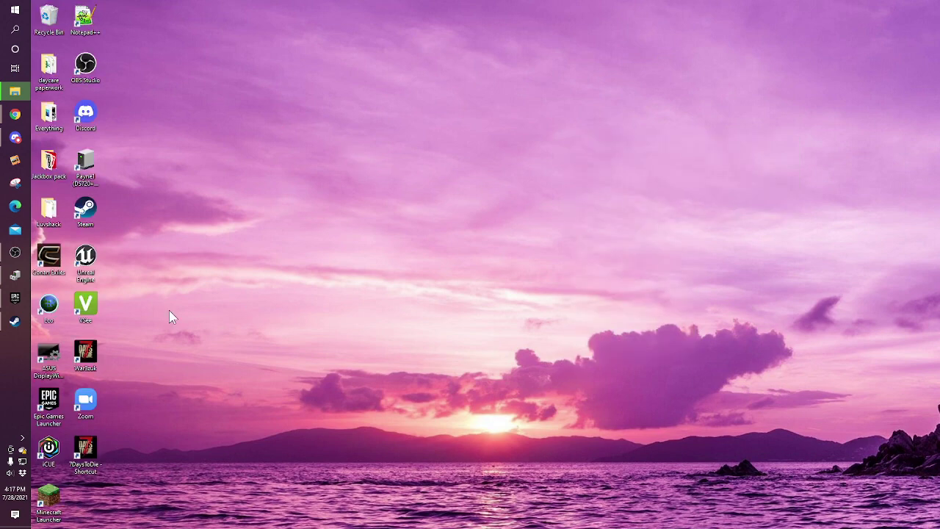
# - Move the 7DaysToDie shortcut to the top of the desktop and rename it Dark Falls
pyautogui.moveTo(92, 454); pyautogui.dragTo(150, 36)
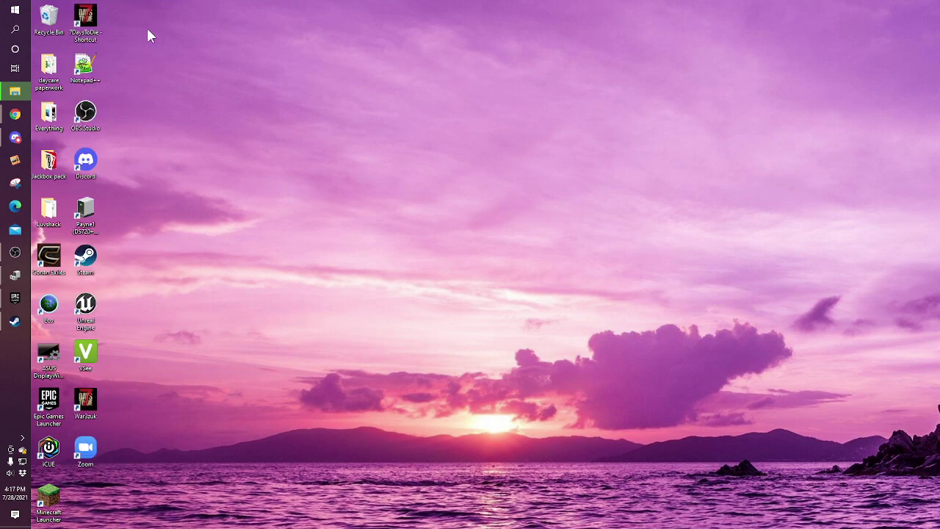
pyautogui.rightClick(84, 37)
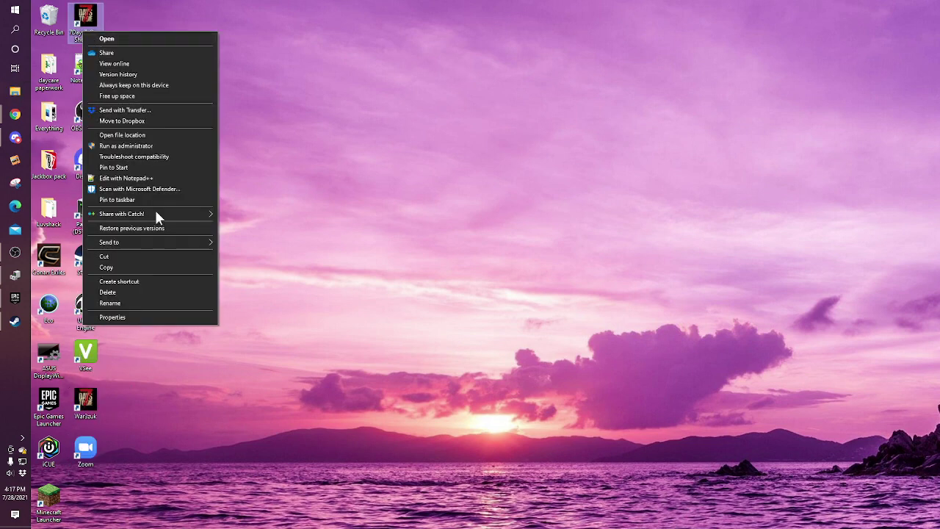
pyautogui.click(110, 306)
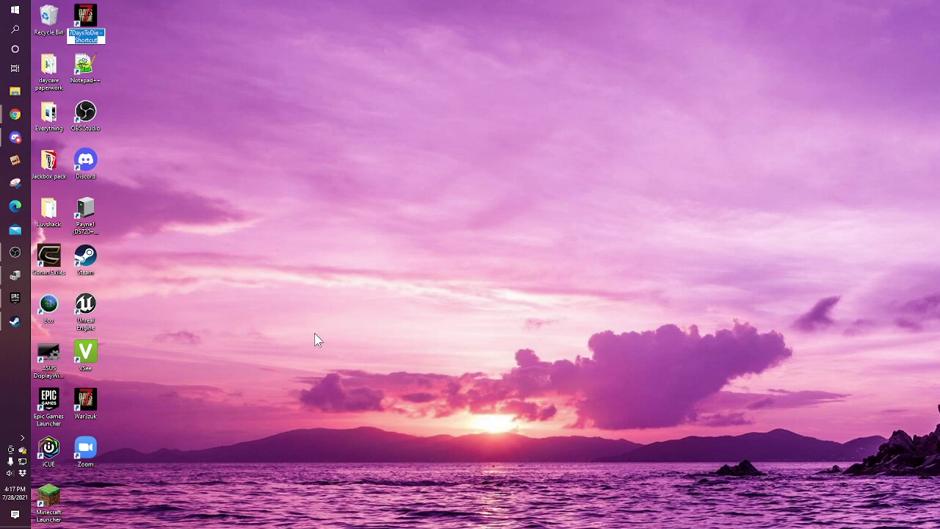
pyautogui.write('Di')
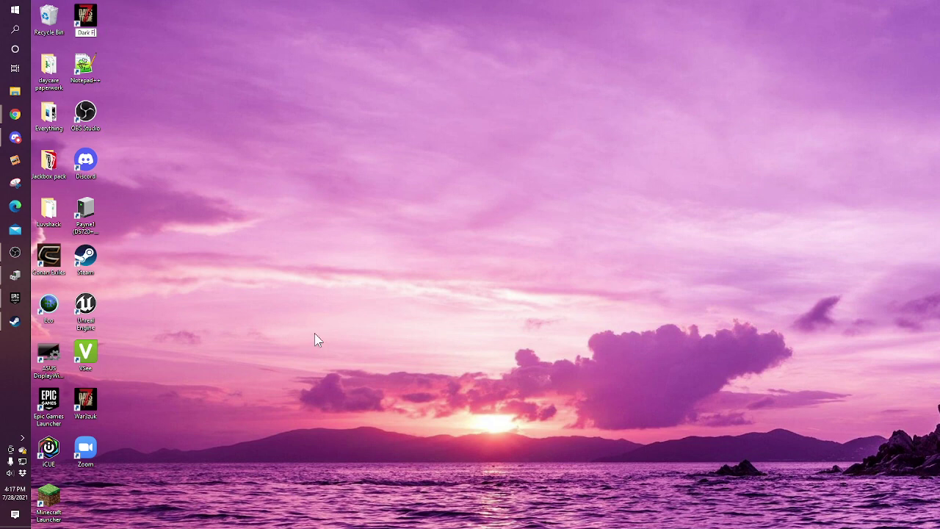
pyautogui.press('Return')
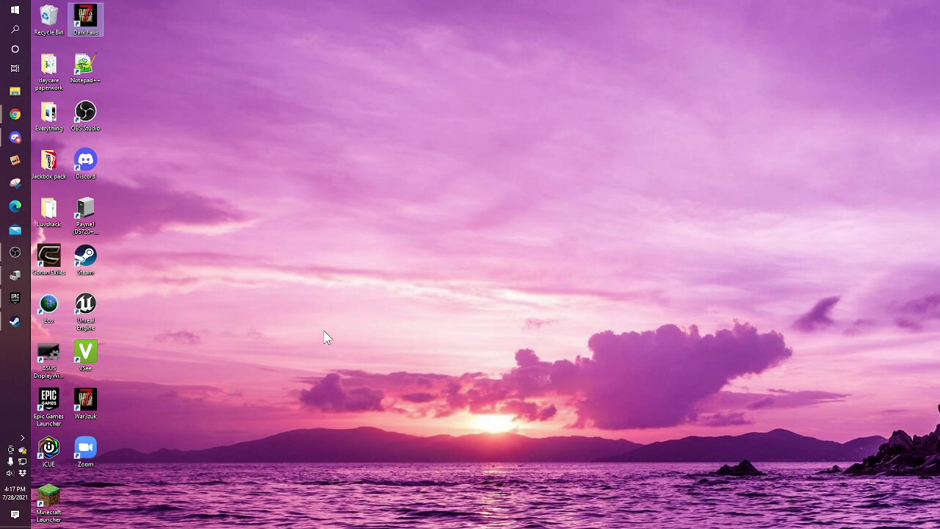
# - Launch the game from the Dark Falls shortcut and connect to the DarknessFell Again server
pyautogui.doubleClick(89, 22)
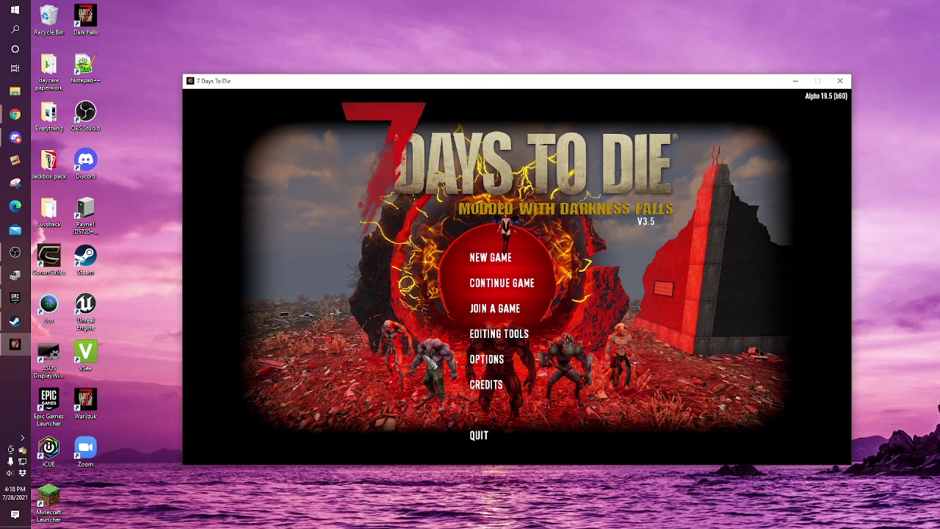
pyautogui.click(514, 312)
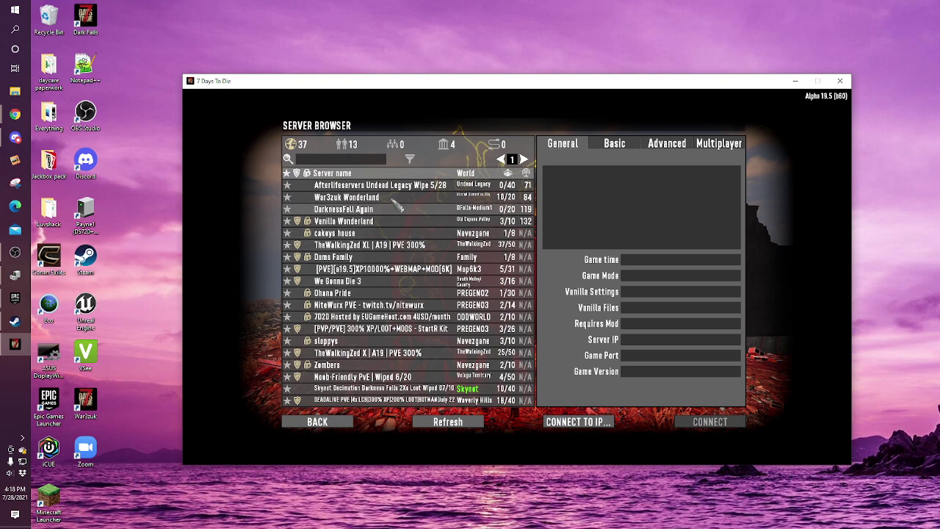
pyautogui.click(340, 212)
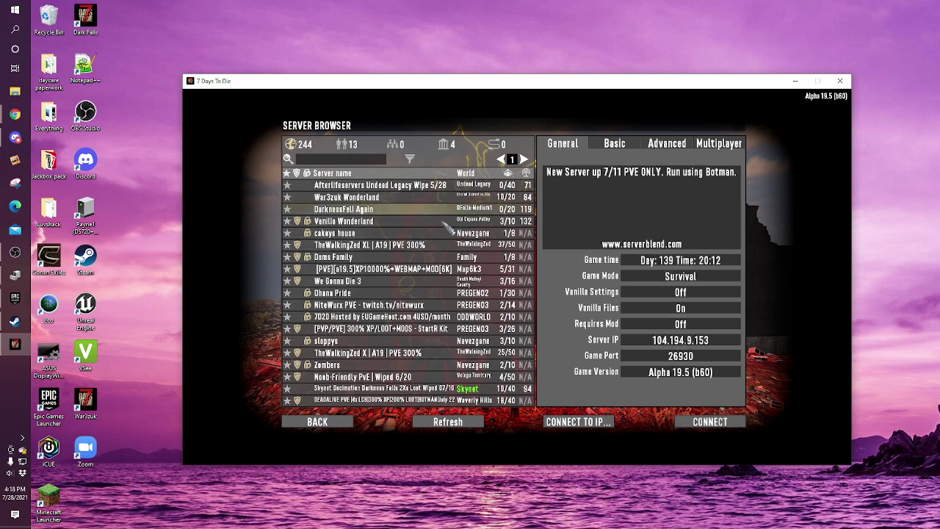
pyautogui.click(709, 422)
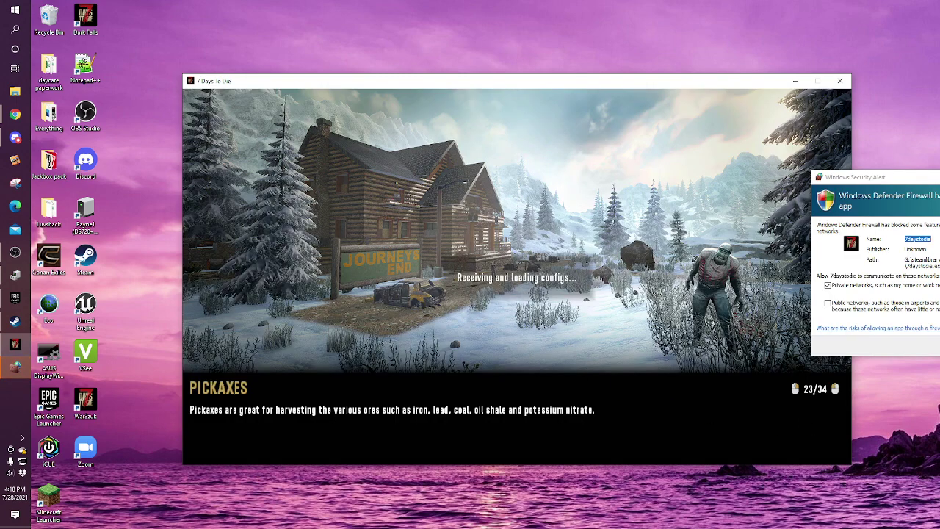